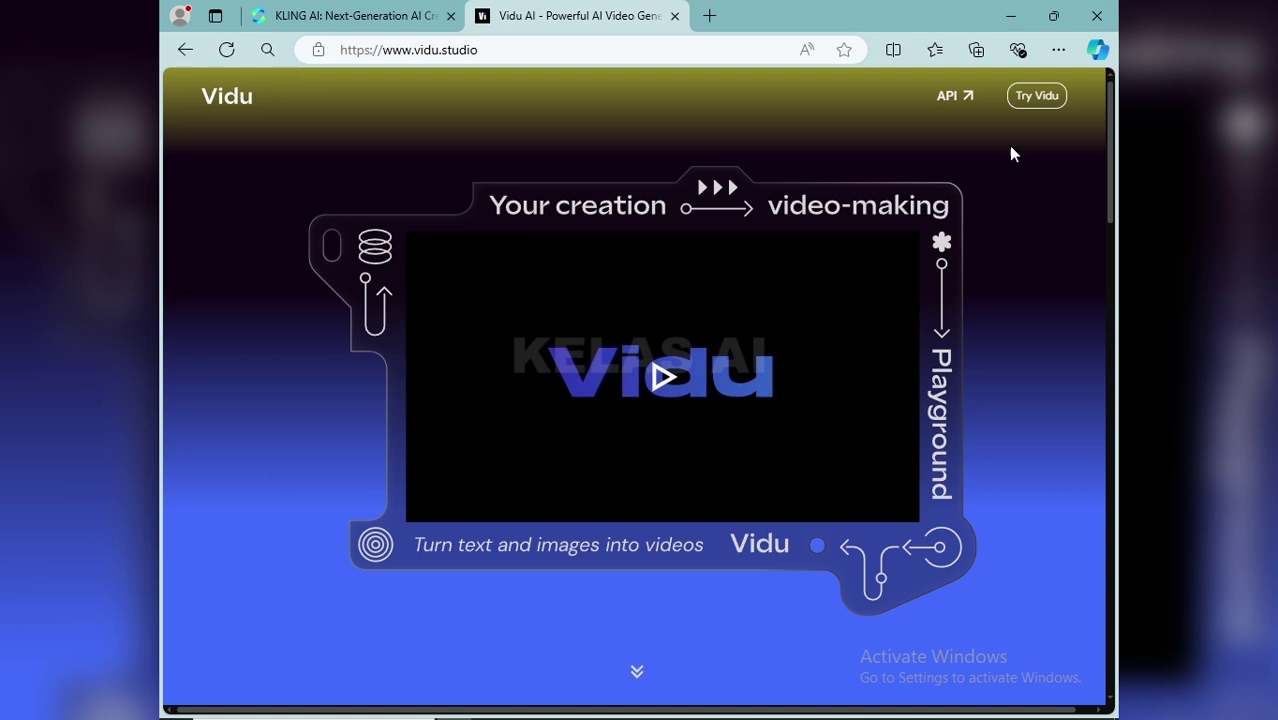
{"action": "left_click", "coordinate": [1030, 96]}
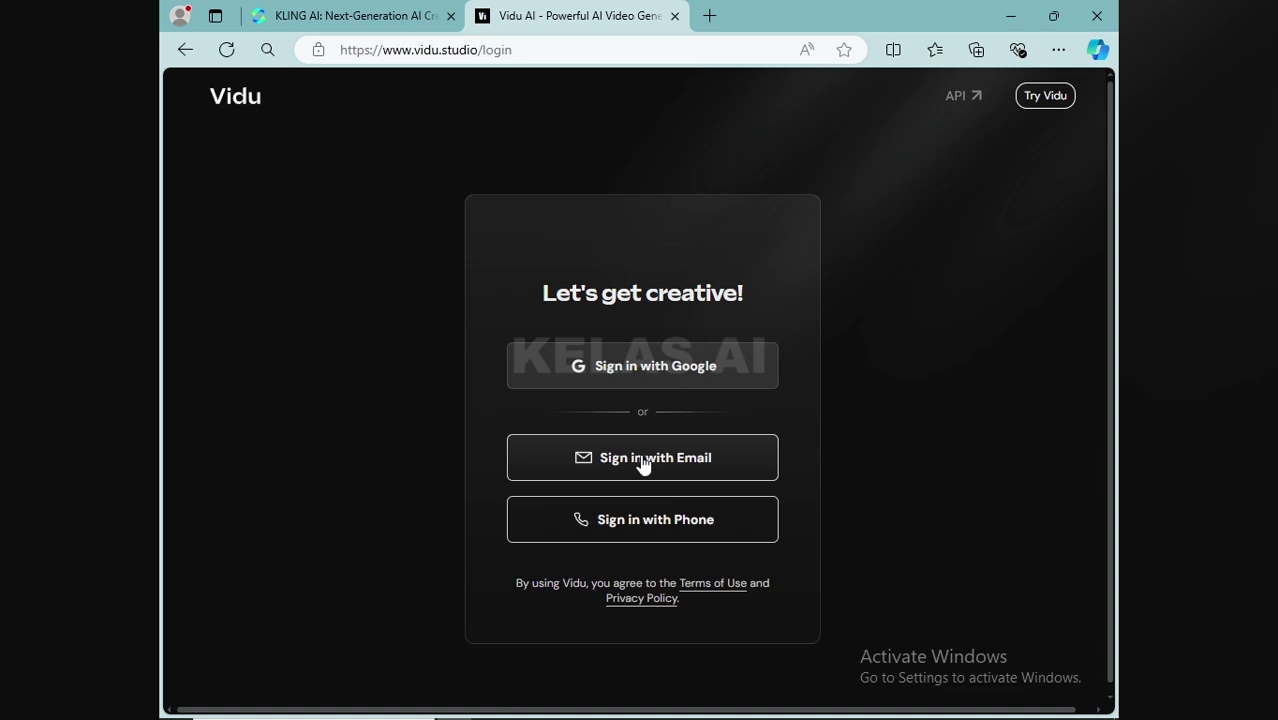
{"action": "left_click", "coordinate": [643, 462]}
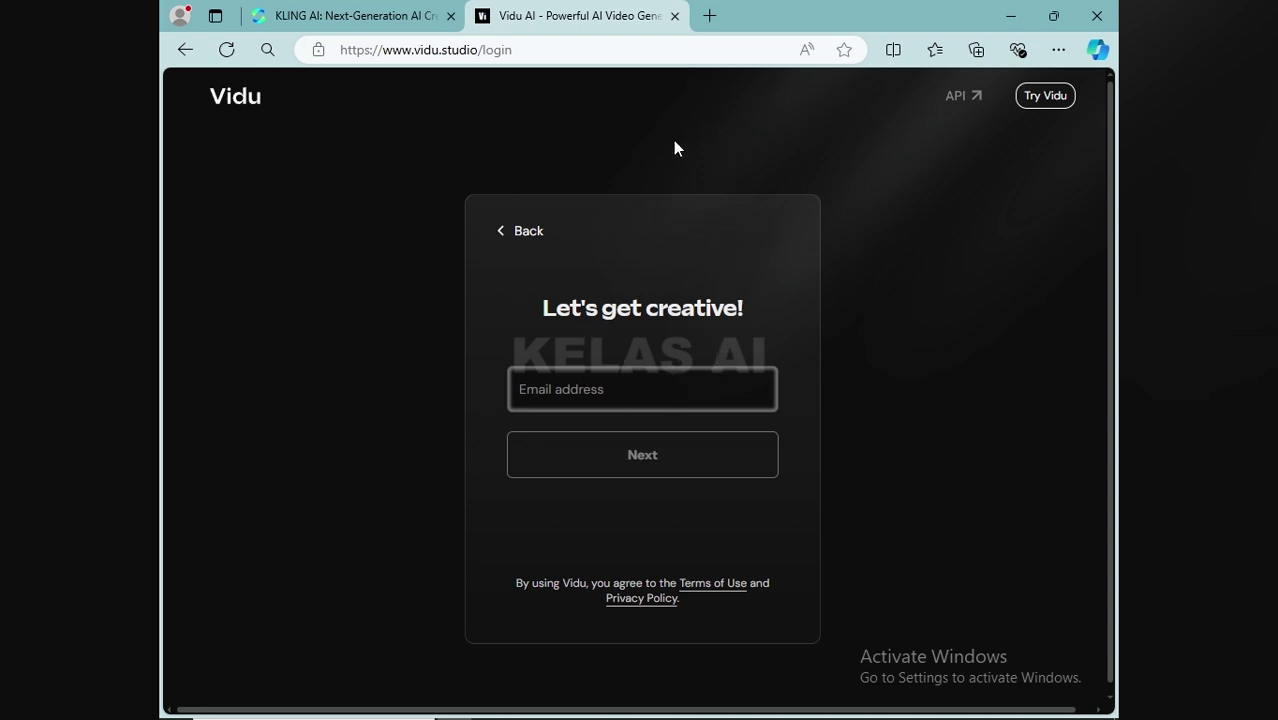
{"action": "left_click", "coordinate": [709, 17]}
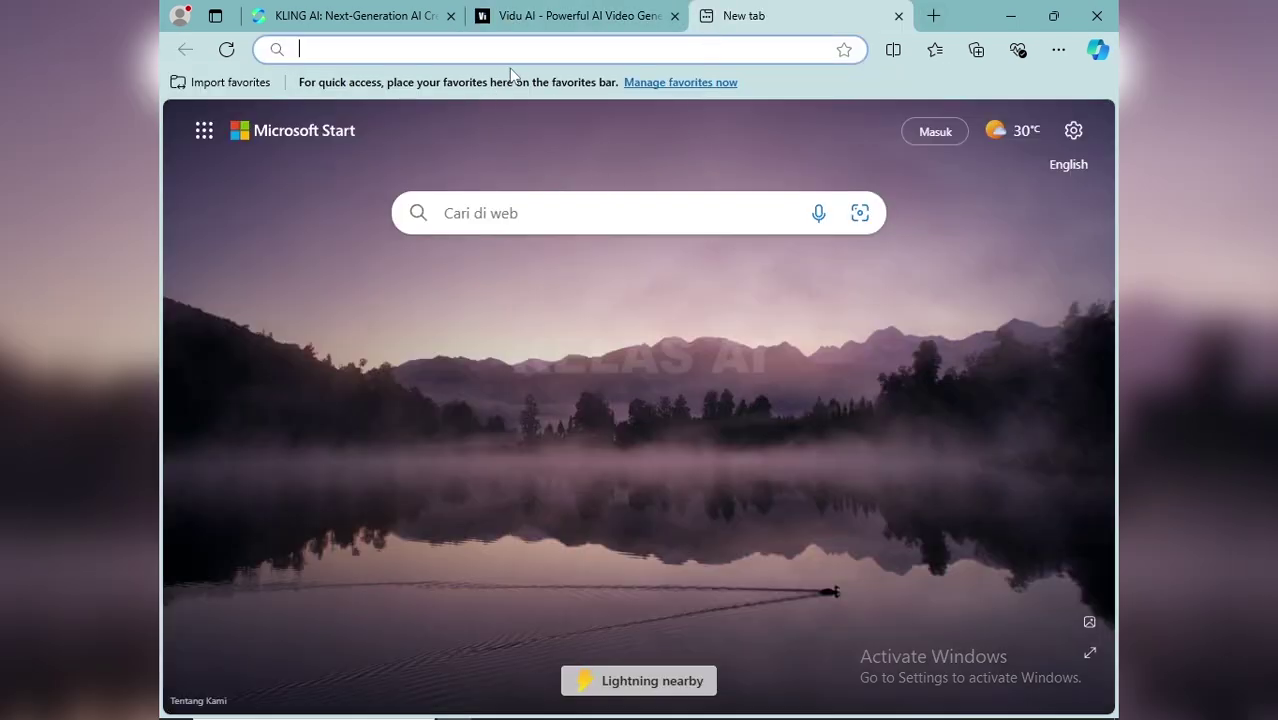
Search Google for 'temp mail' and open the temp-mail.org result
{"action": "type", "text": "googl"}
{"action": "key", "text": "Return"}
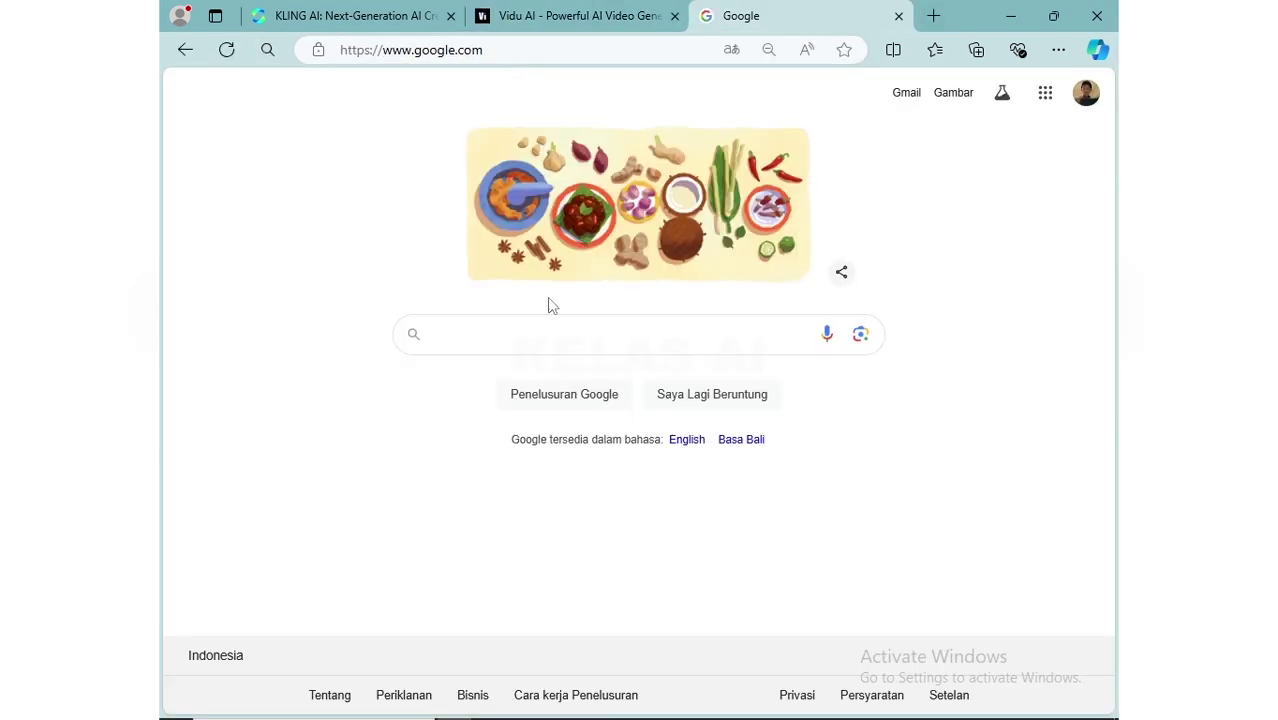
{"action": "left_click", "coordinate": [545, 330]}
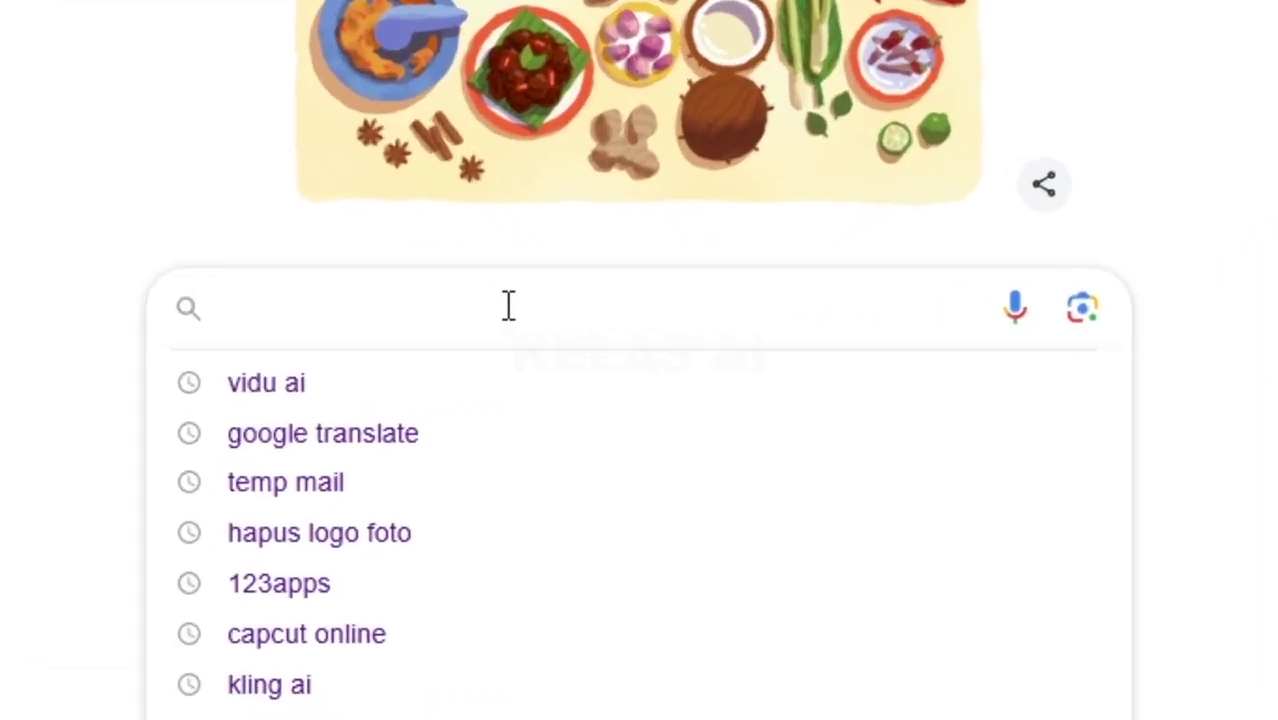
{"action": "type", "text": "temp"}
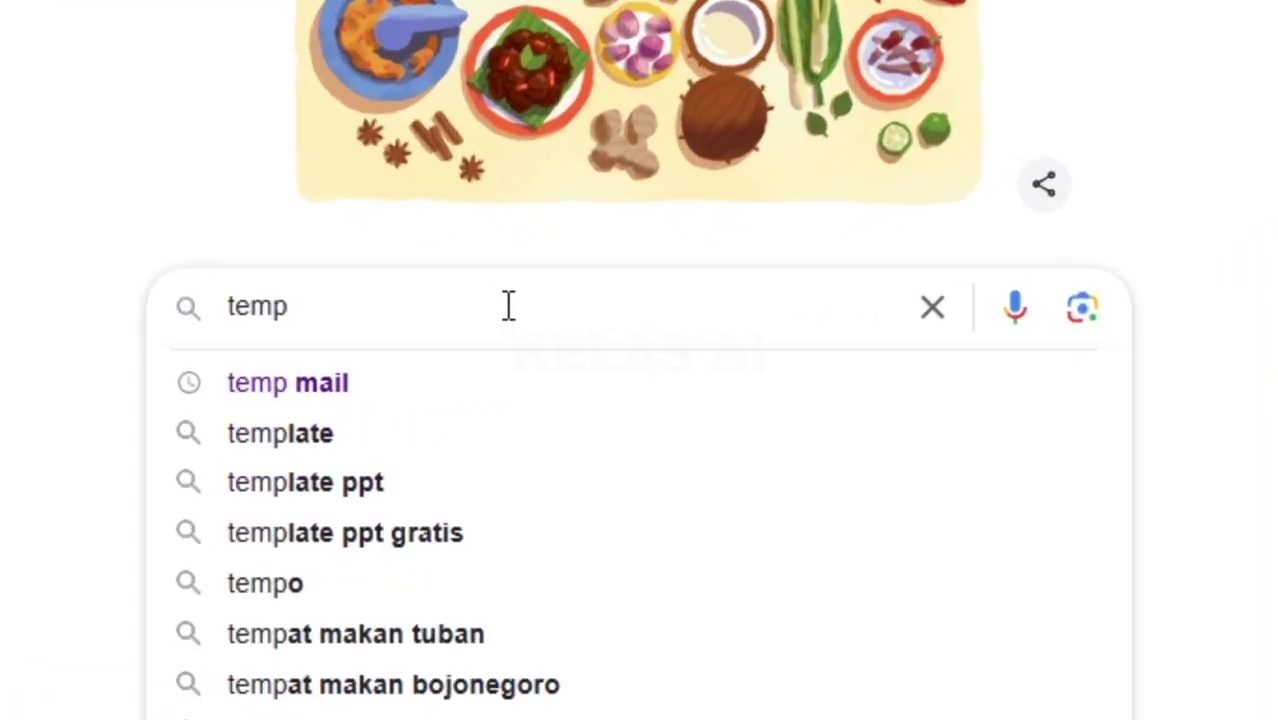
{"action": "type", "text": " mail"}
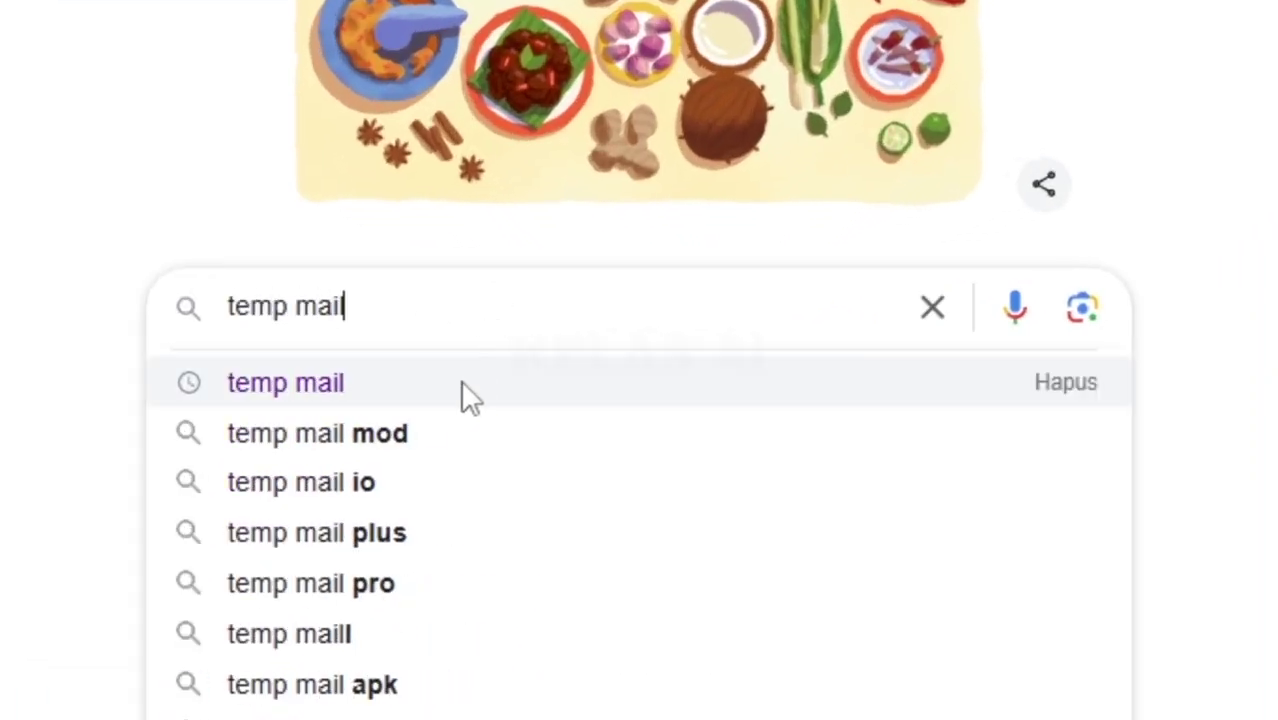
{"action": "left_click", "coordinate": [465, 390]}
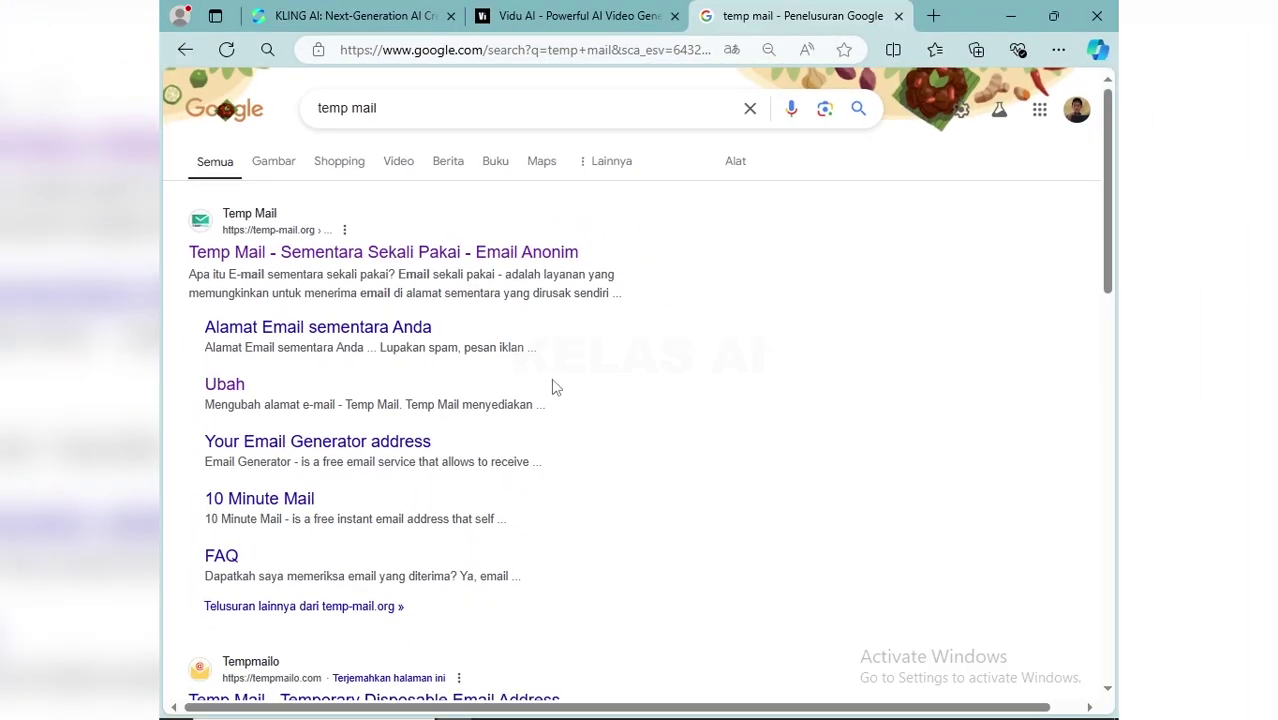
{"action": "left_click", "coordinate": [284, 256]}
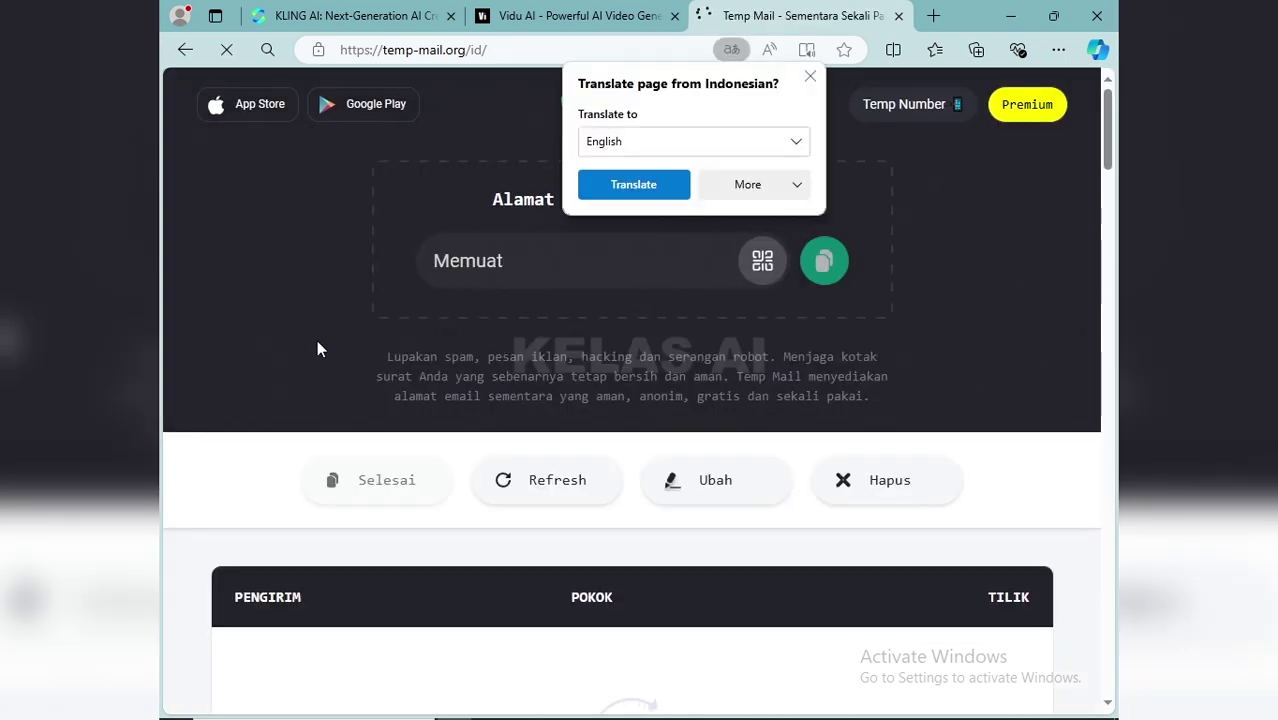
Dismiss the translate offer, copy the temporary email address, and switch back to Vidu
{"action": "left_click", "coordinate": [810, 77]}
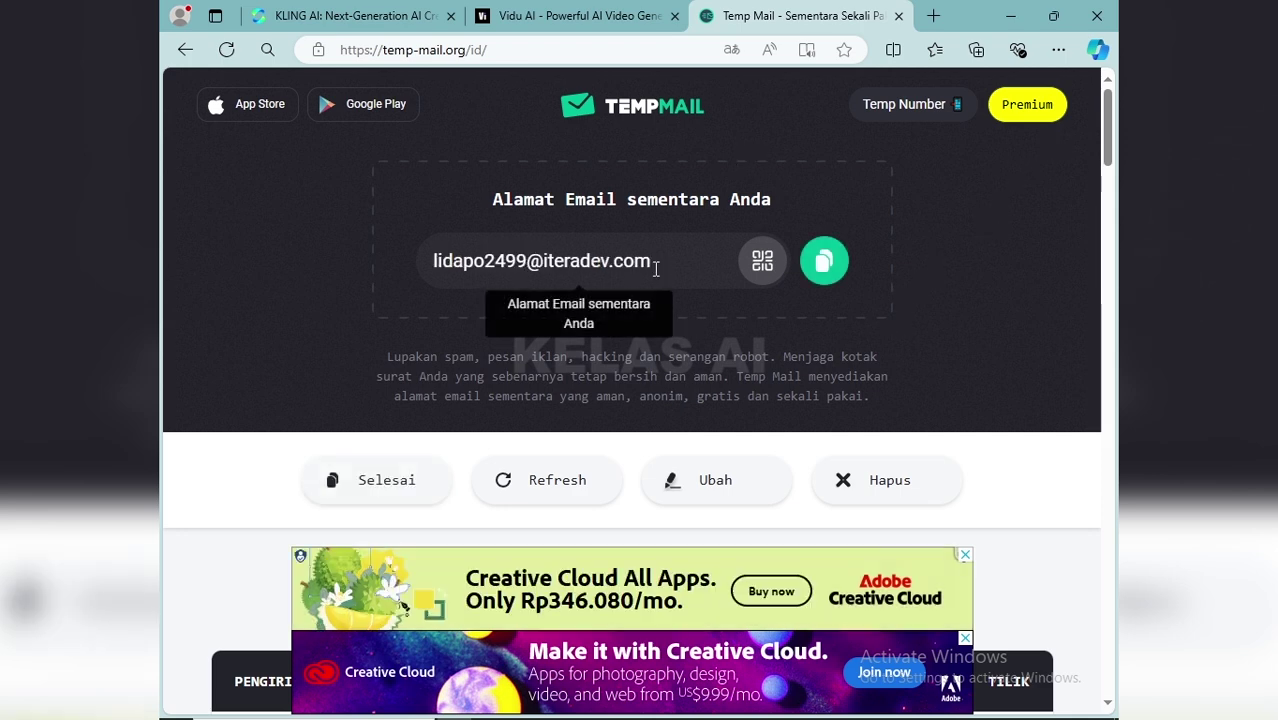
{"action": "left_click", "coordinate": [825, 264]}
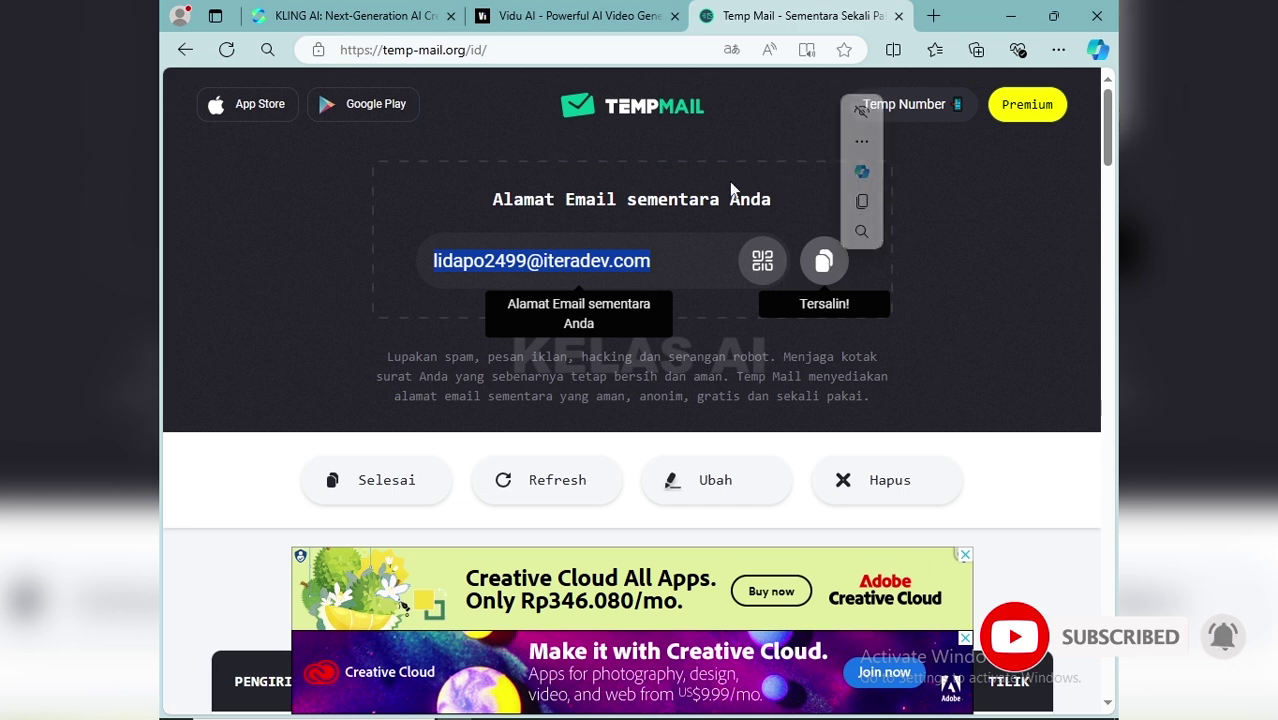
{"action": "left_click", "coordinate": [575, 15]}
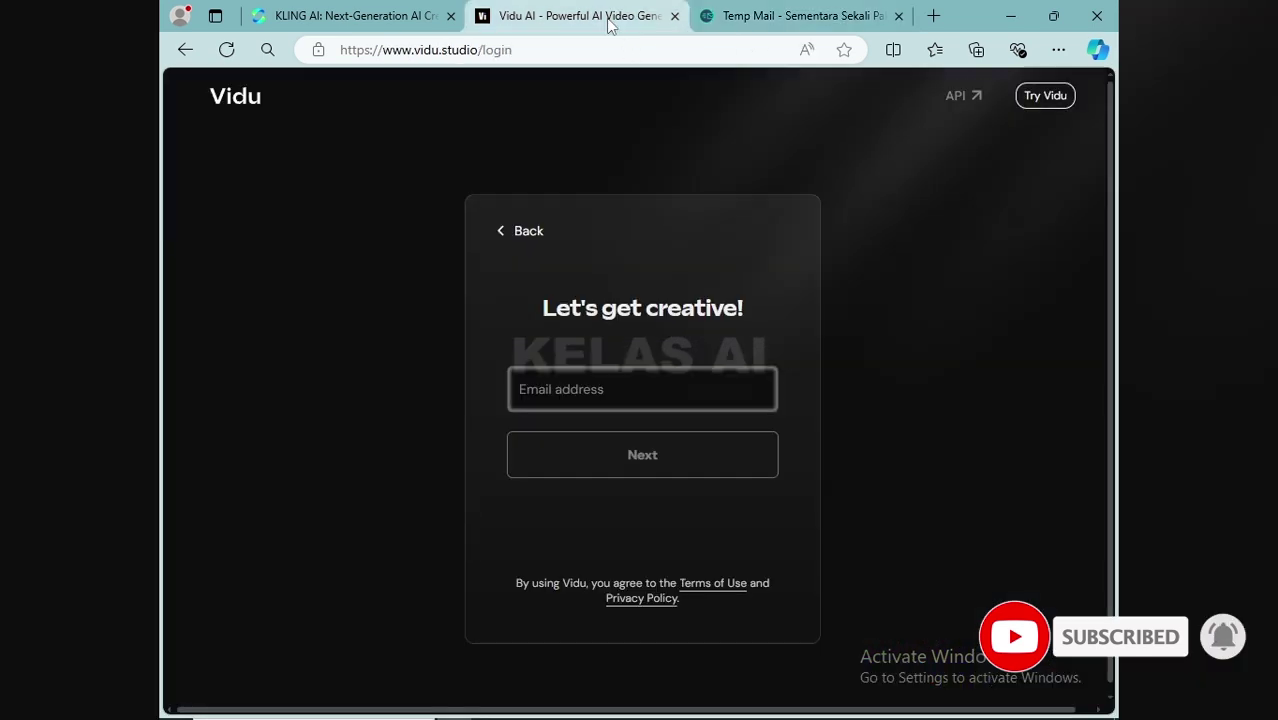
{"action": "left_click", "coordinate": [624, 390]}
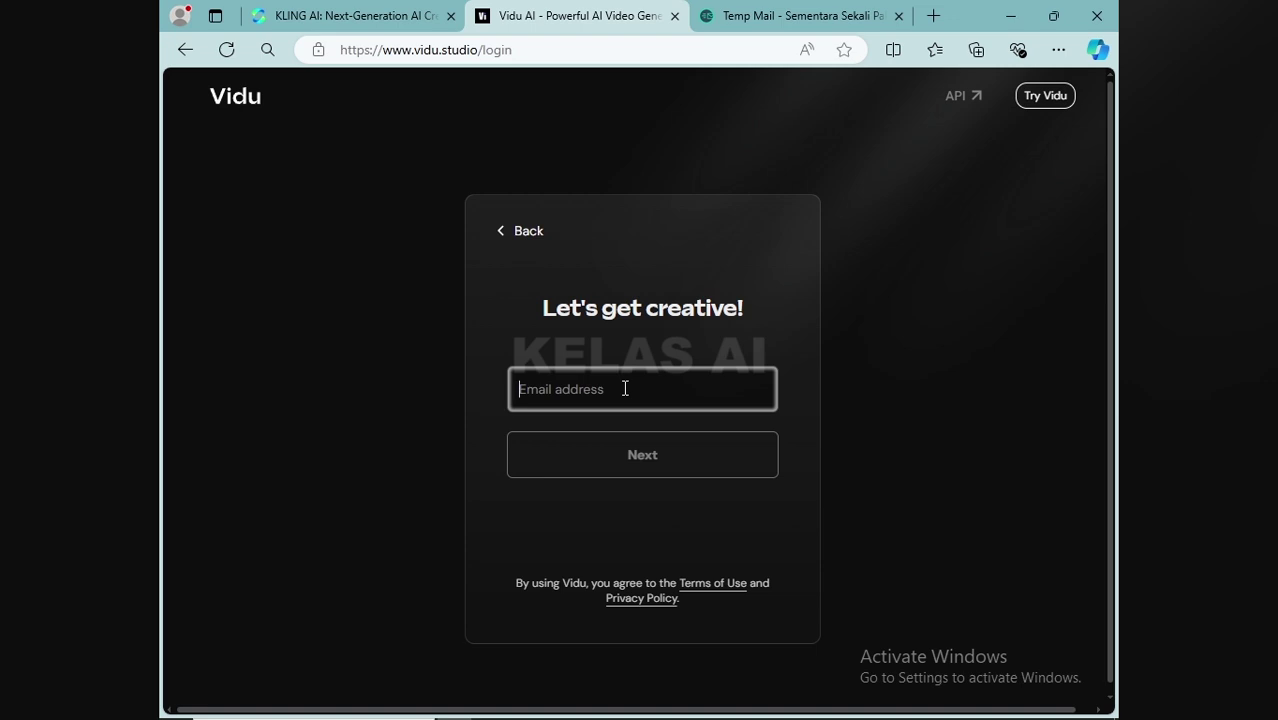
{"action": "key", "text": "ctrl+v"}
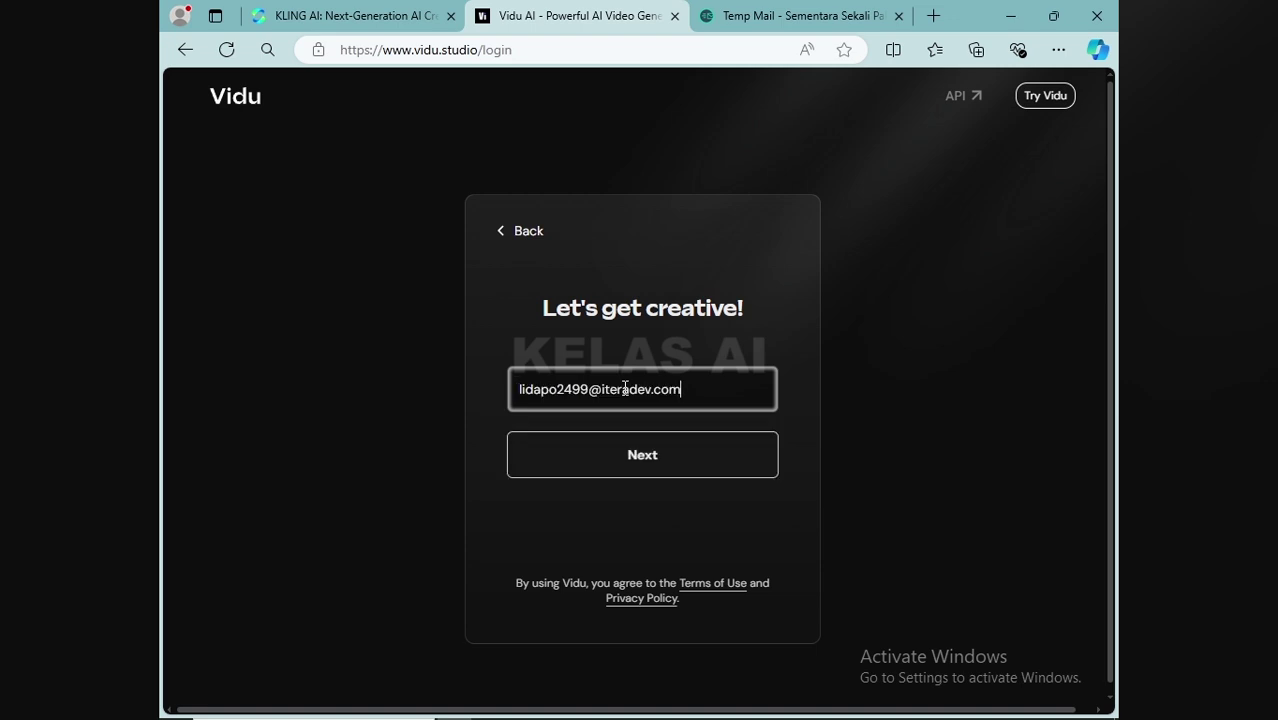
{"action": "left_click", "coordinate": [645, 460]}
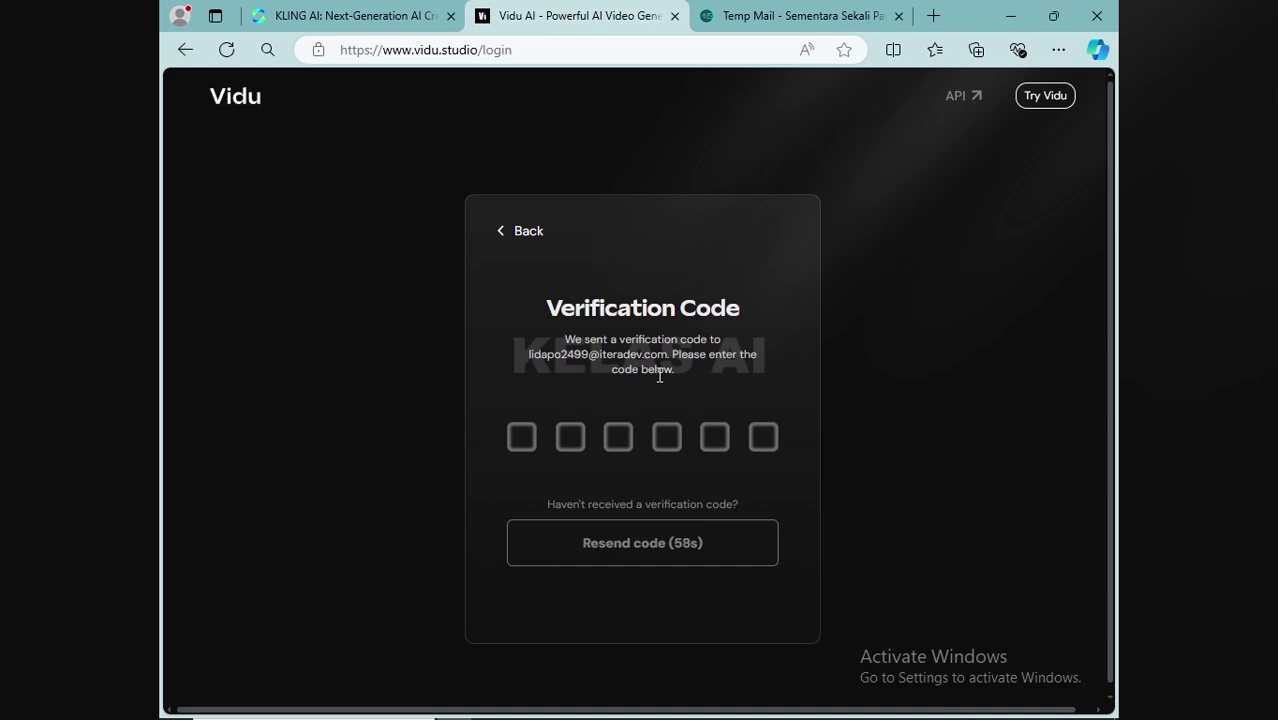
{"action": "left_click", "coordinate": [768, 17]}
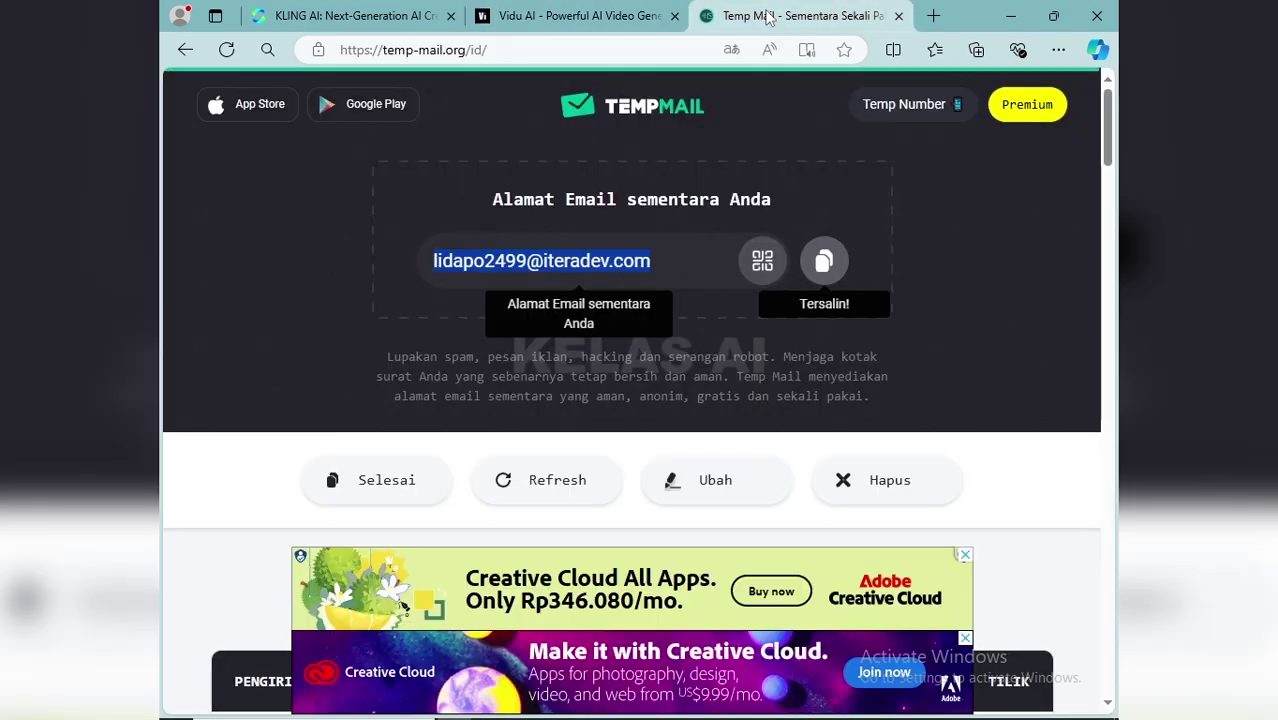
Open the 'Vidu Verification Code' email to read the six-digit code, then switch back to Vidu
{"action": "scroll", "coordinate": [665, 362], "scroll_direction": "down", "scroll_amount": 4}
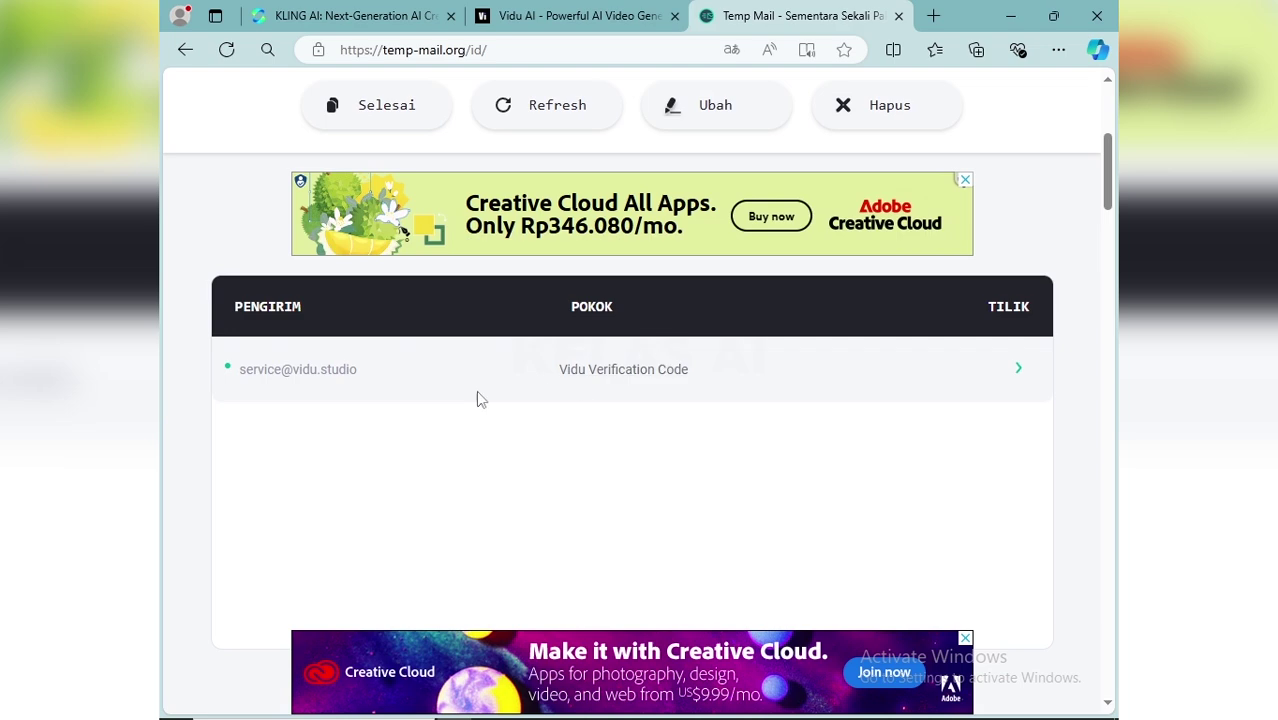
{"action": "left_click", "coordinate": [600, 372]}
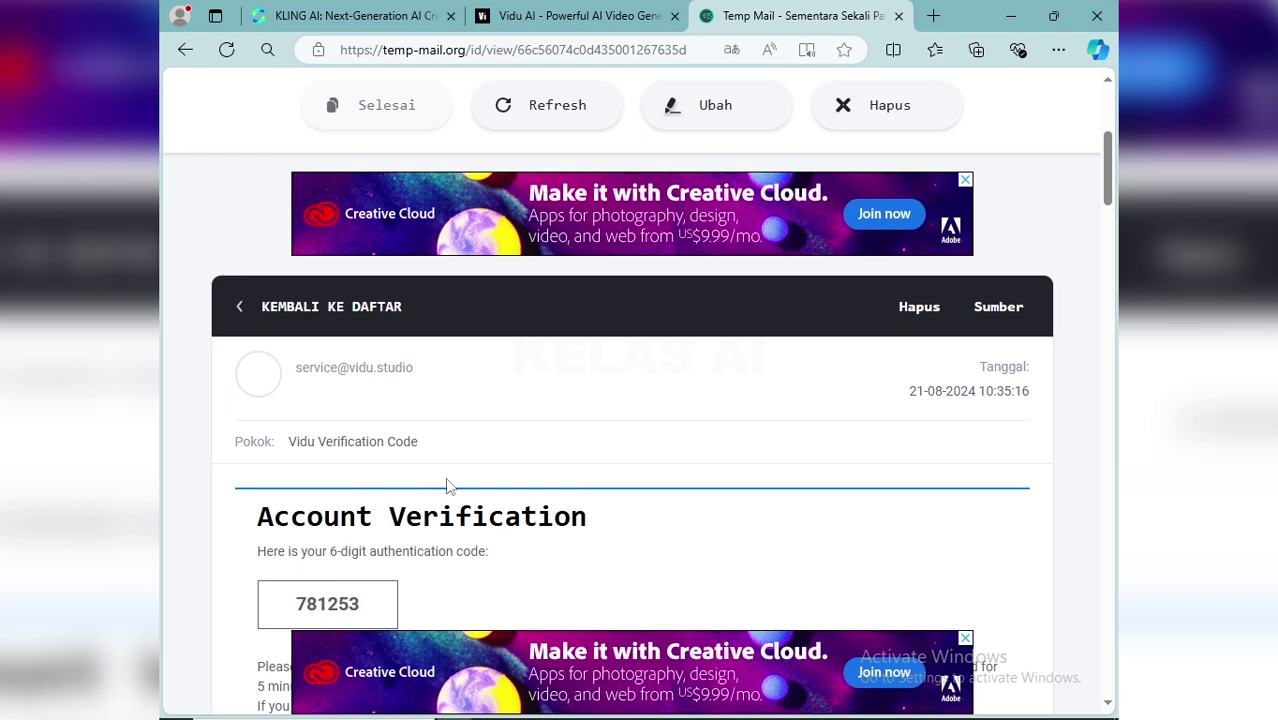
{"action": "scroll", "coordinate": [408, 496], "scroll_direction": "down", "scroll_amount": 2}
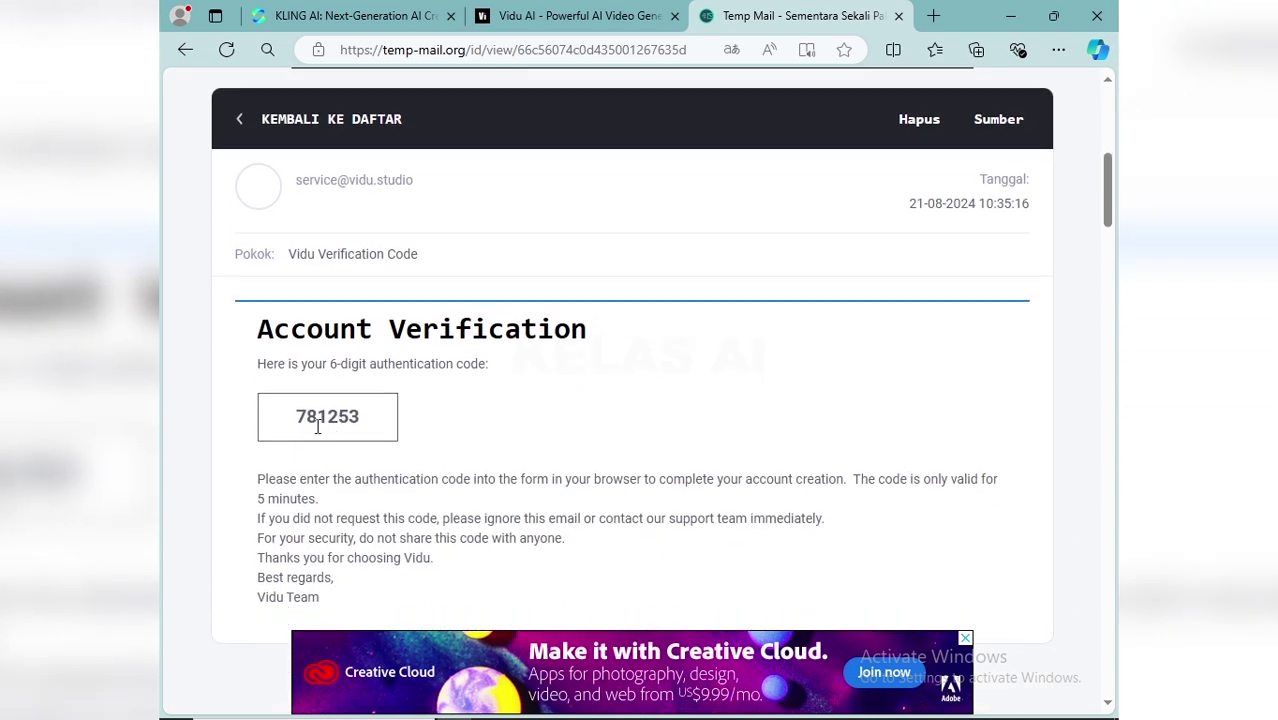
{"action": "left_click", "coordinate": [645, 18]}
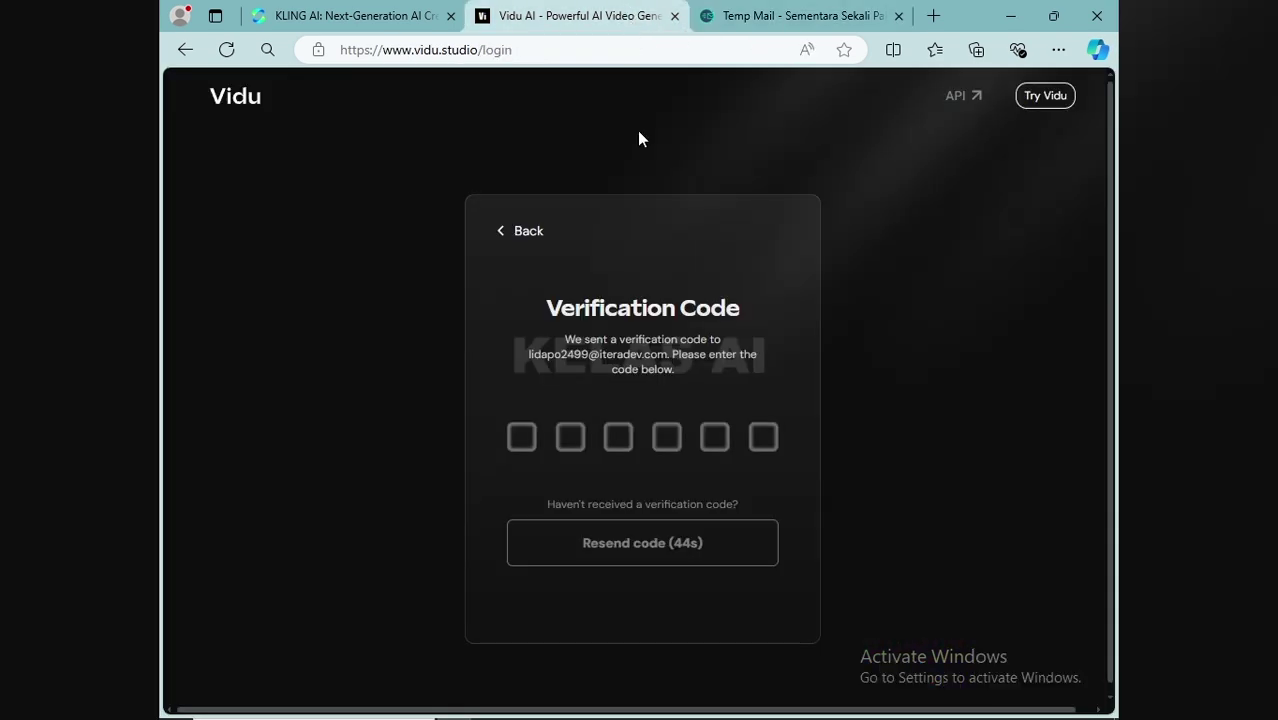
Enter the emailed six-digit verification code, correcting the first digit, to sign in
{"action": "left_click", "coordinate": [521, 434]}
{"action": "type", "text": "8"}
{"action": "key", "text": "BackSpace"}
{"action": "type", "text": "78"}
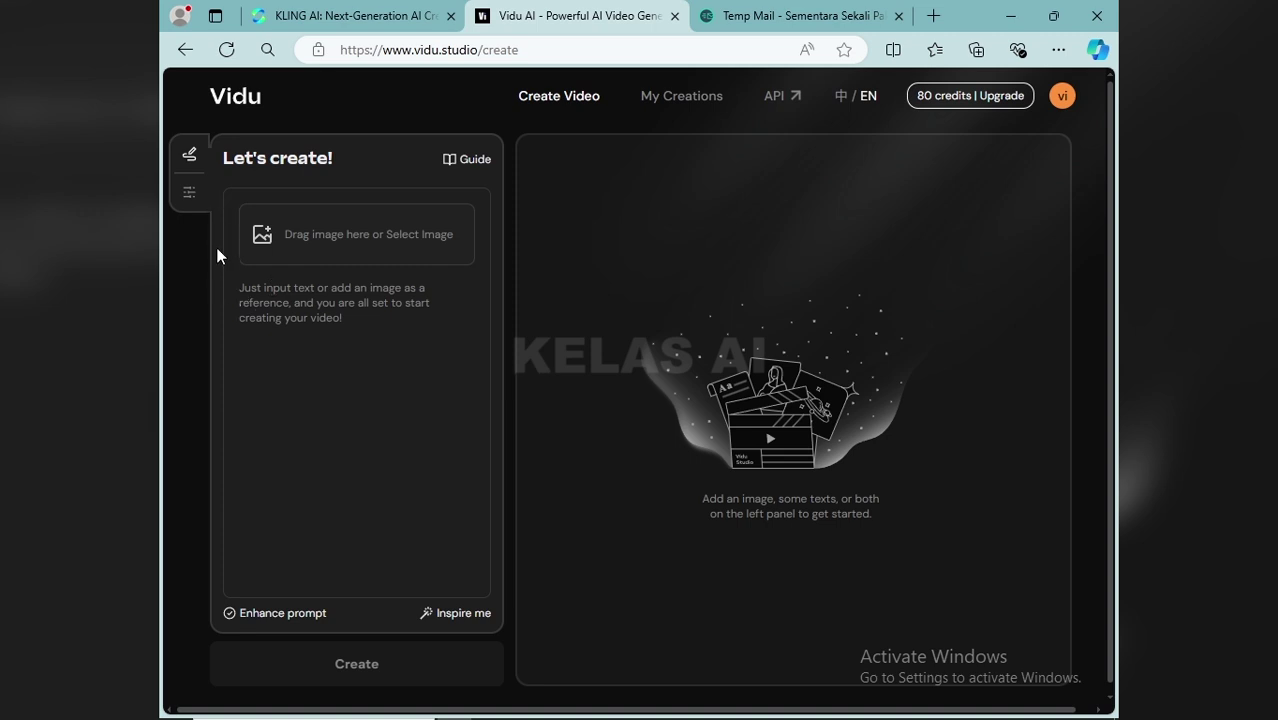
{"action": "left_click", "coordinate": [192, 200]}
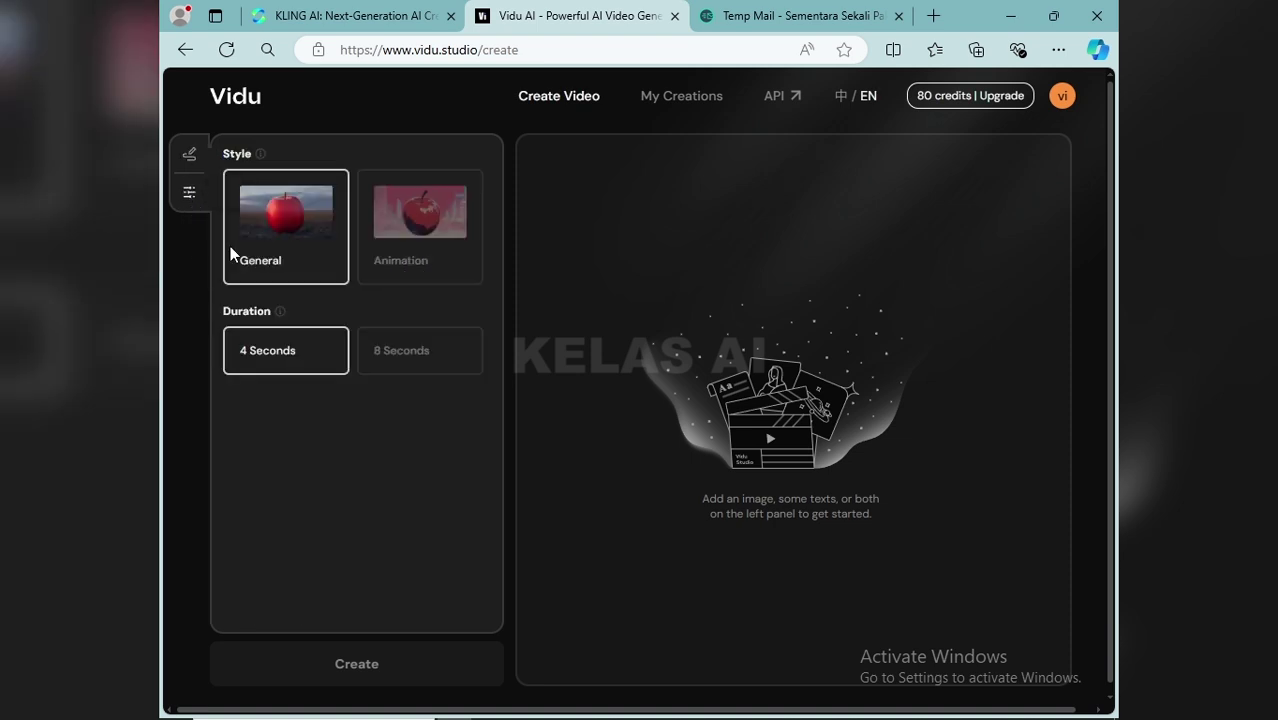
{"action": "left_click", "coordinate": [405, 235]}
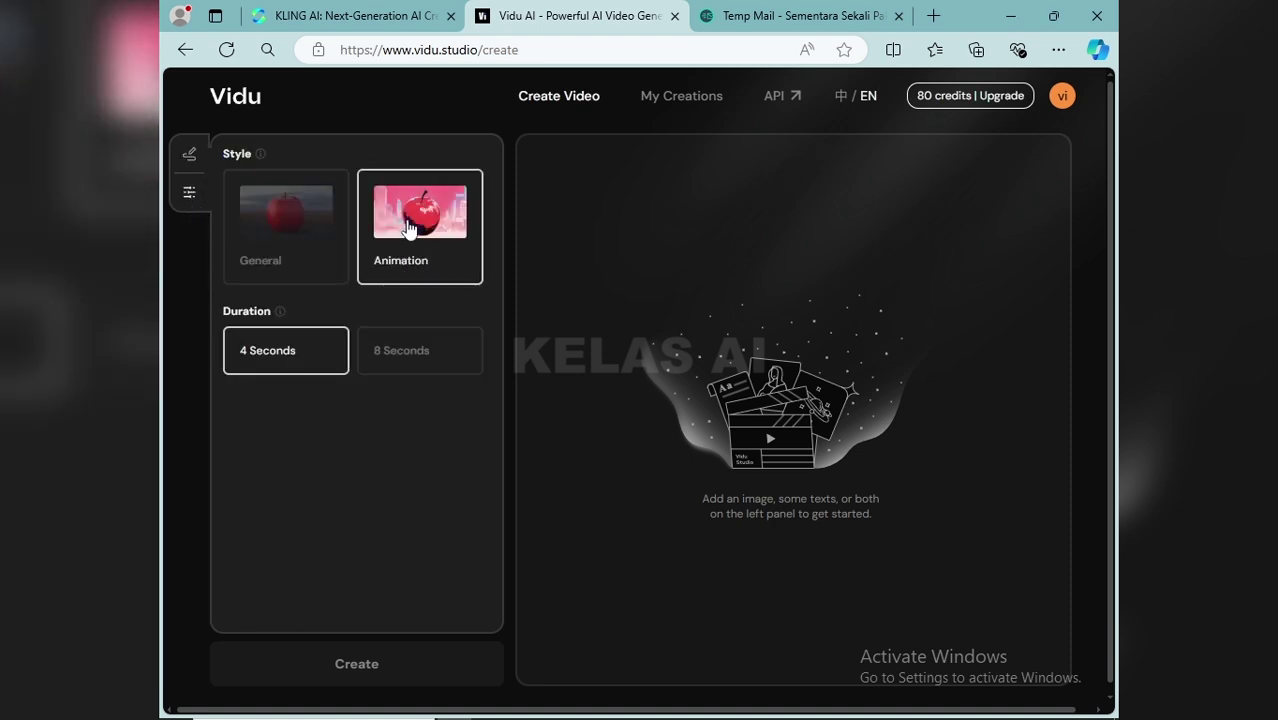
{"action": "left_click", "coordinate": [288, 235]}
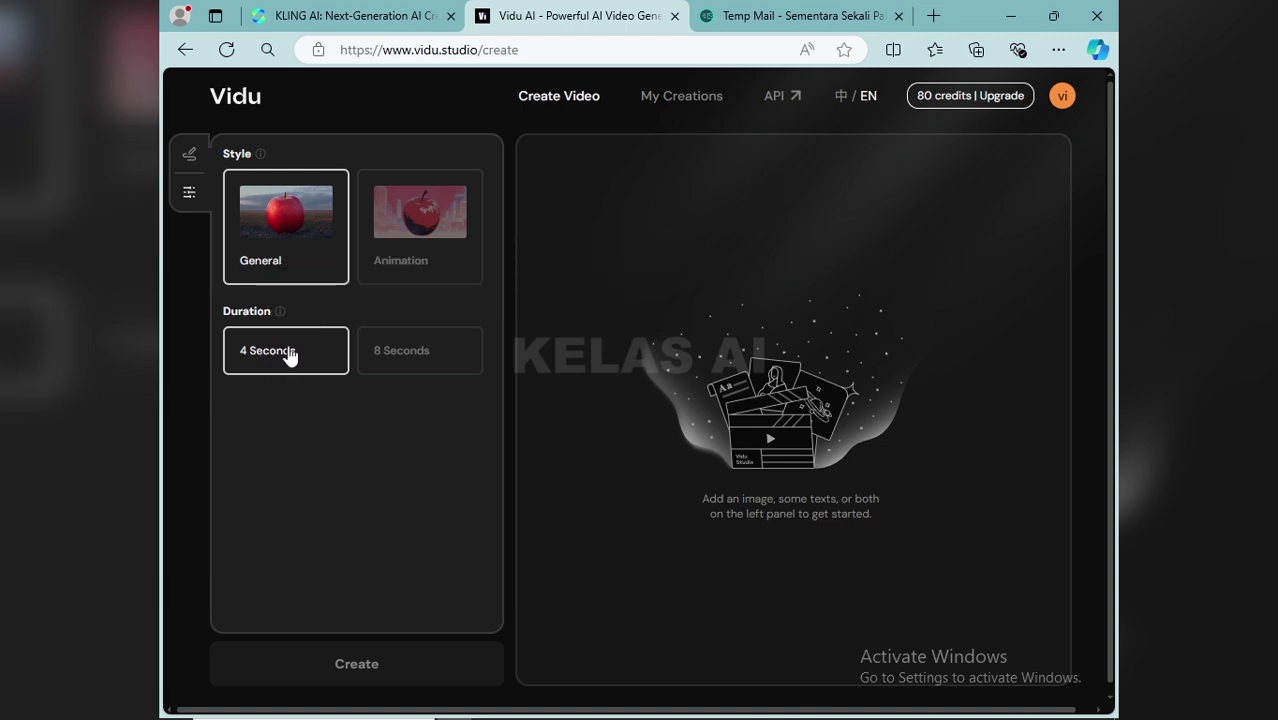
{"action": "left_click", "coordinate": [398, 356]}
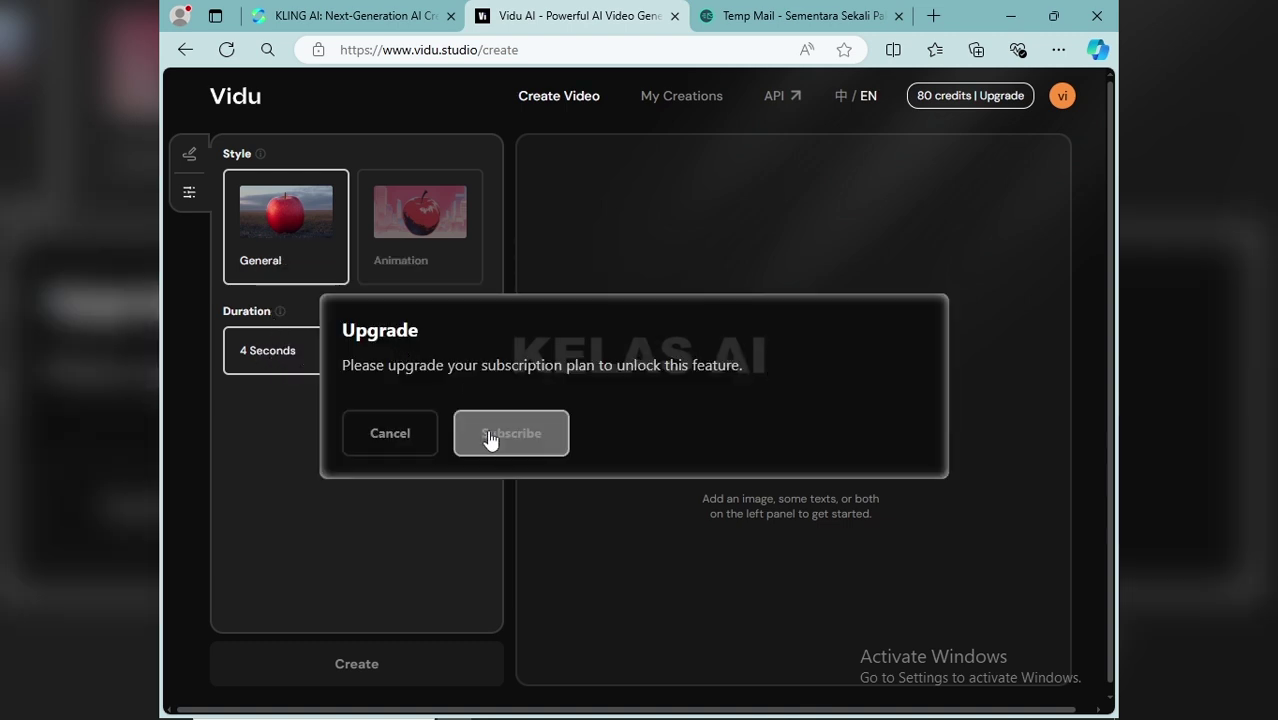
{"action": "left_click", "coordinate": [385, 432]}
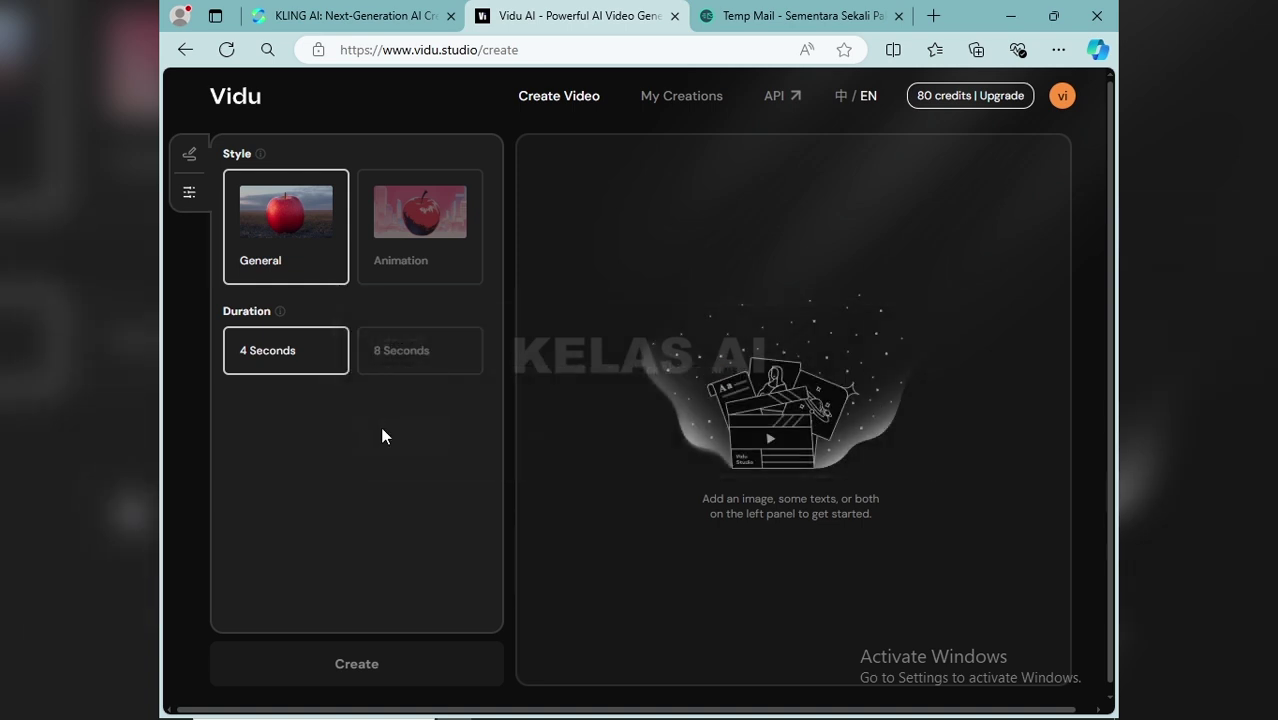
{"action": "left_click", "coordinate": [189, 157]}
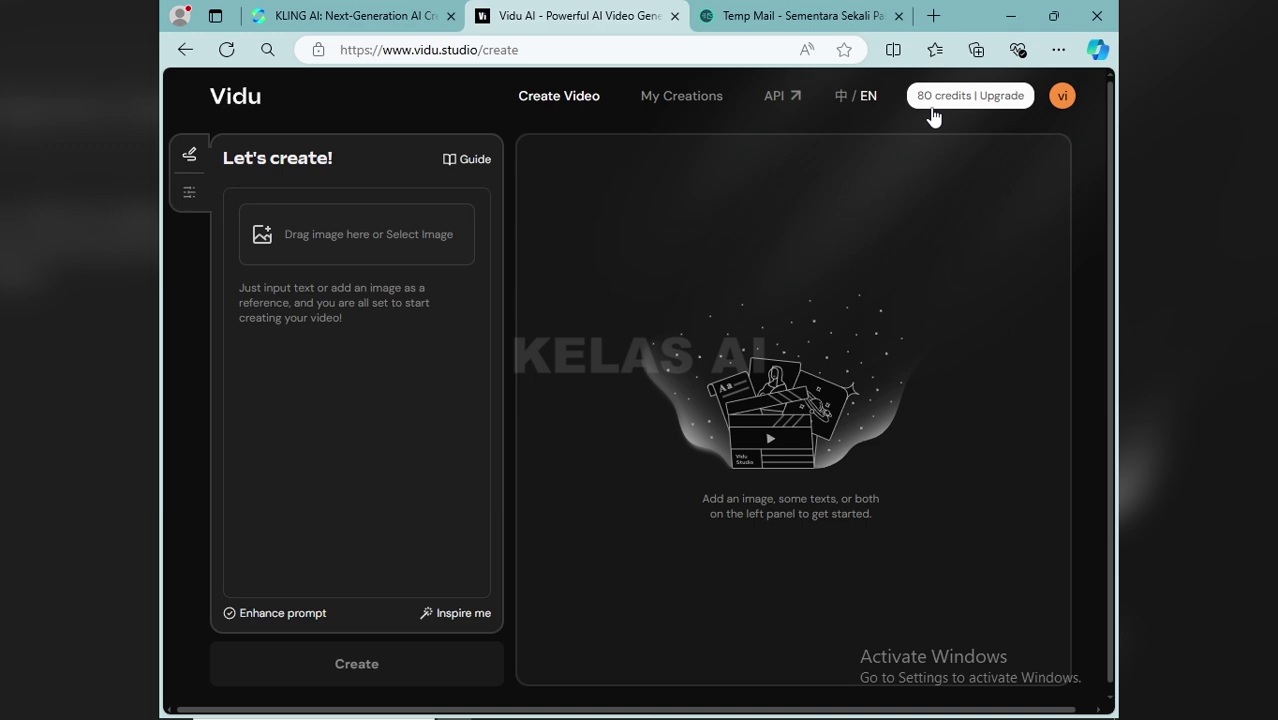
{"action": "left_click", "coordinate": [774, 8]}
{"action": "scroll", "coordinate": [645, 245], "scroll_direction": "up", "scroll_amount": 5}
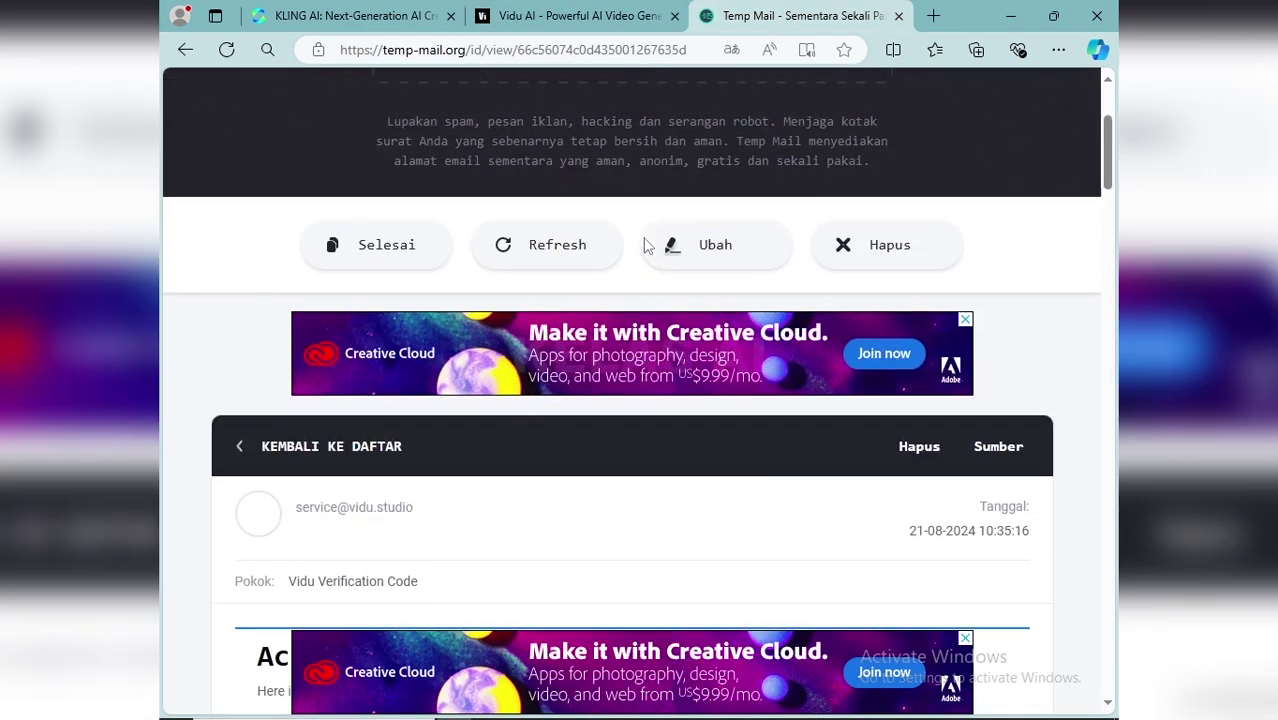
{"action": "left_click", "coordinate": [610, 17]}
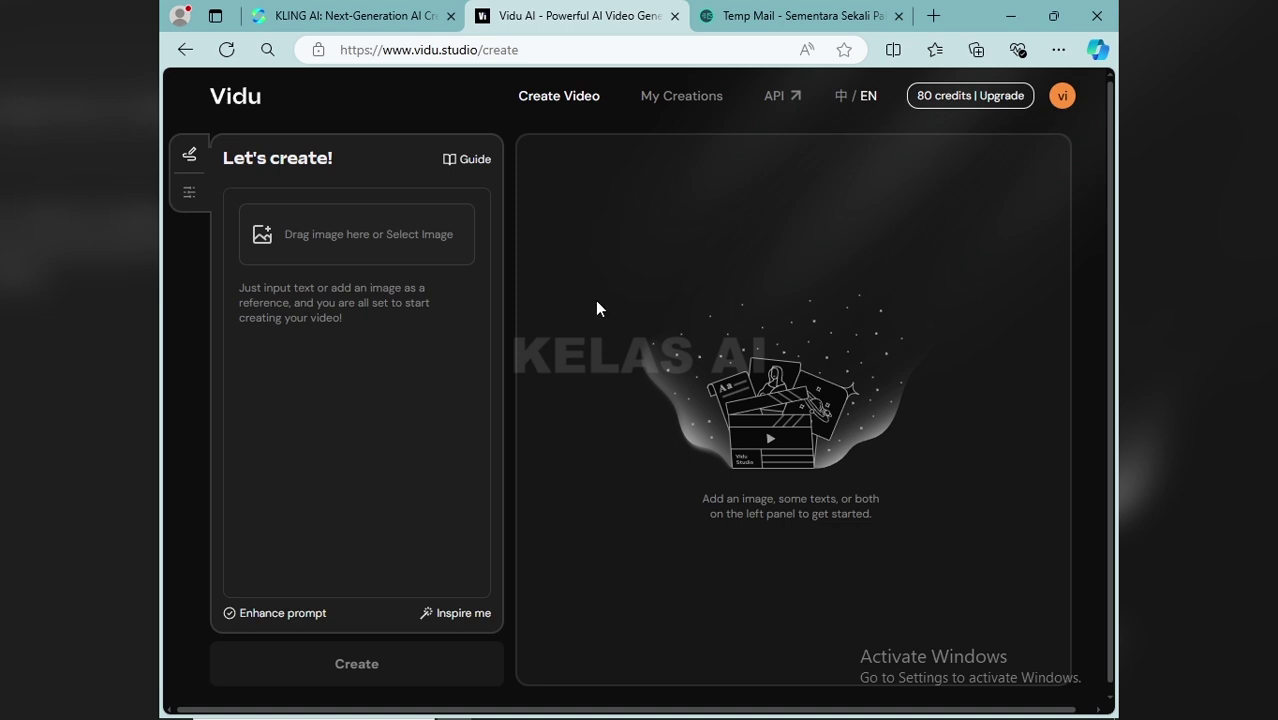
{"action": "left_click", "coordinate": [291, 293]}
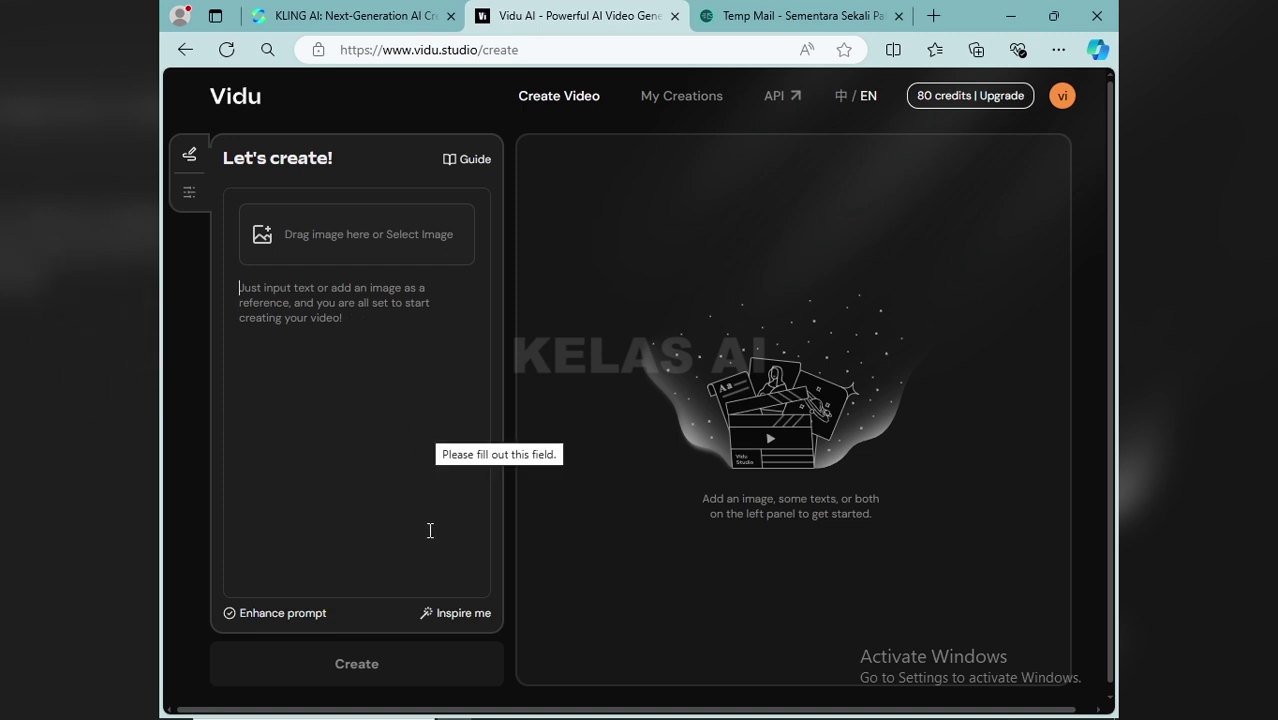
{"action": "mouse_move", "coordinate": [766, 705]}
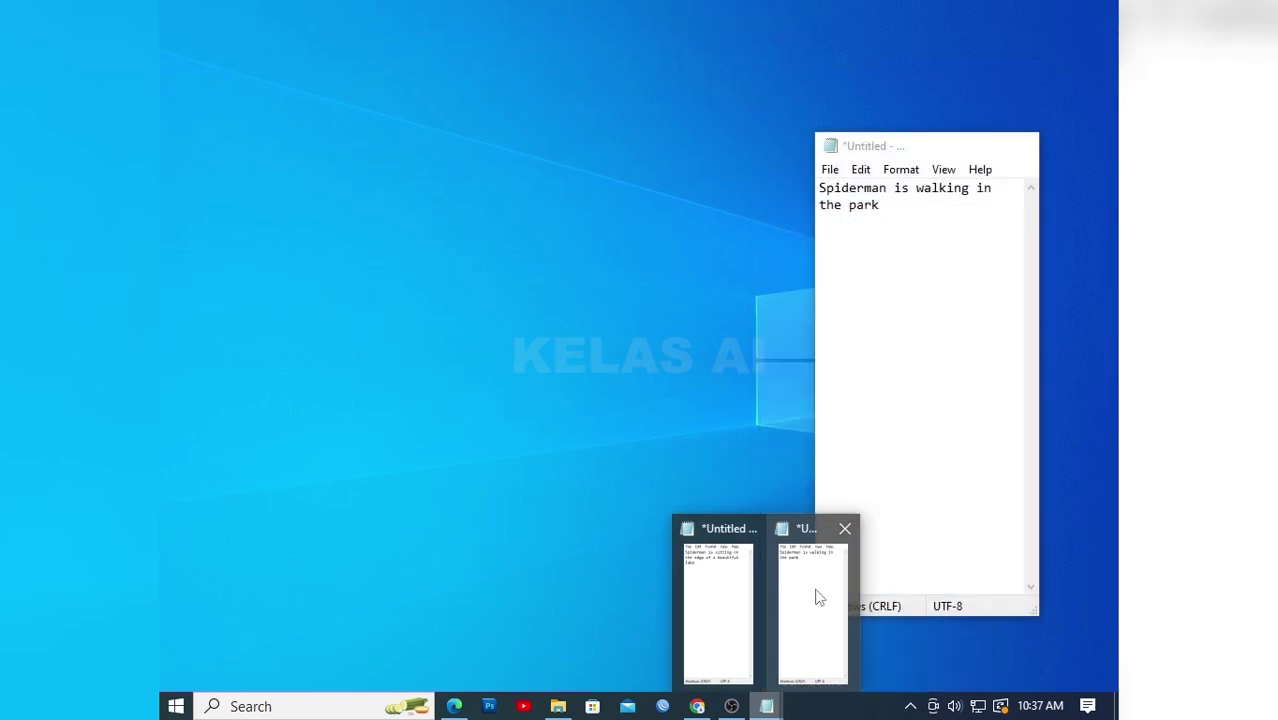
Copy 'Spiderman is walking in the park' from Notepad and paste it into Vidu's prompt box
{"action": "left_click", "coordinate": [815, 597]}
{"action": "left_click_drag", "start_coordinate": [822, 192], "coordinate": [906, 210]}
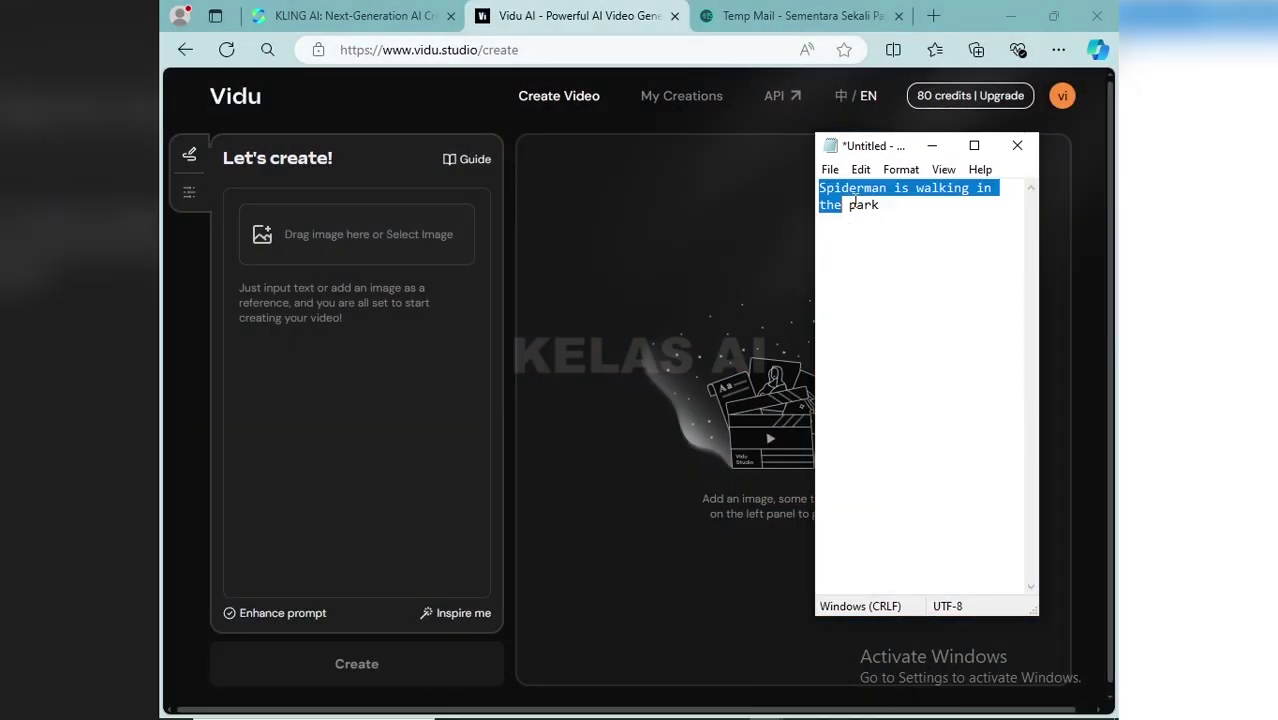
{"action": "right_click", "coordinate": [857, 200]}
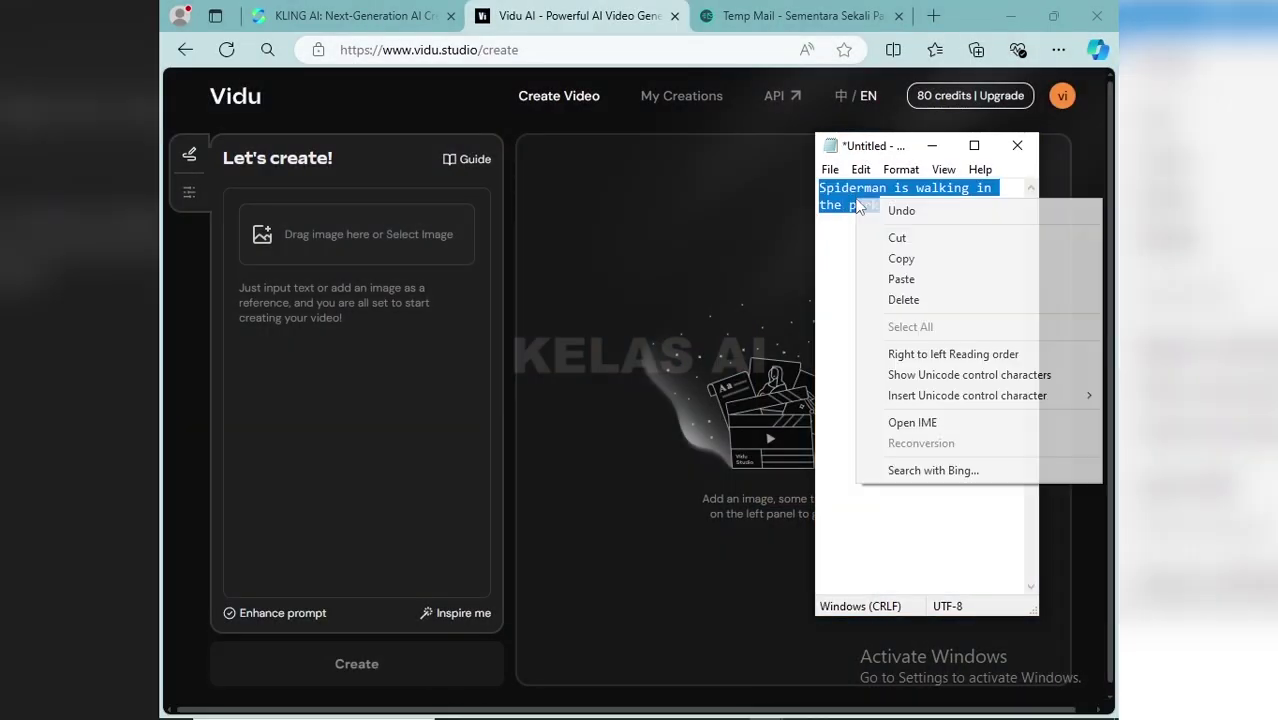
{"action": "left_click", "coordinate": [901, 260]}
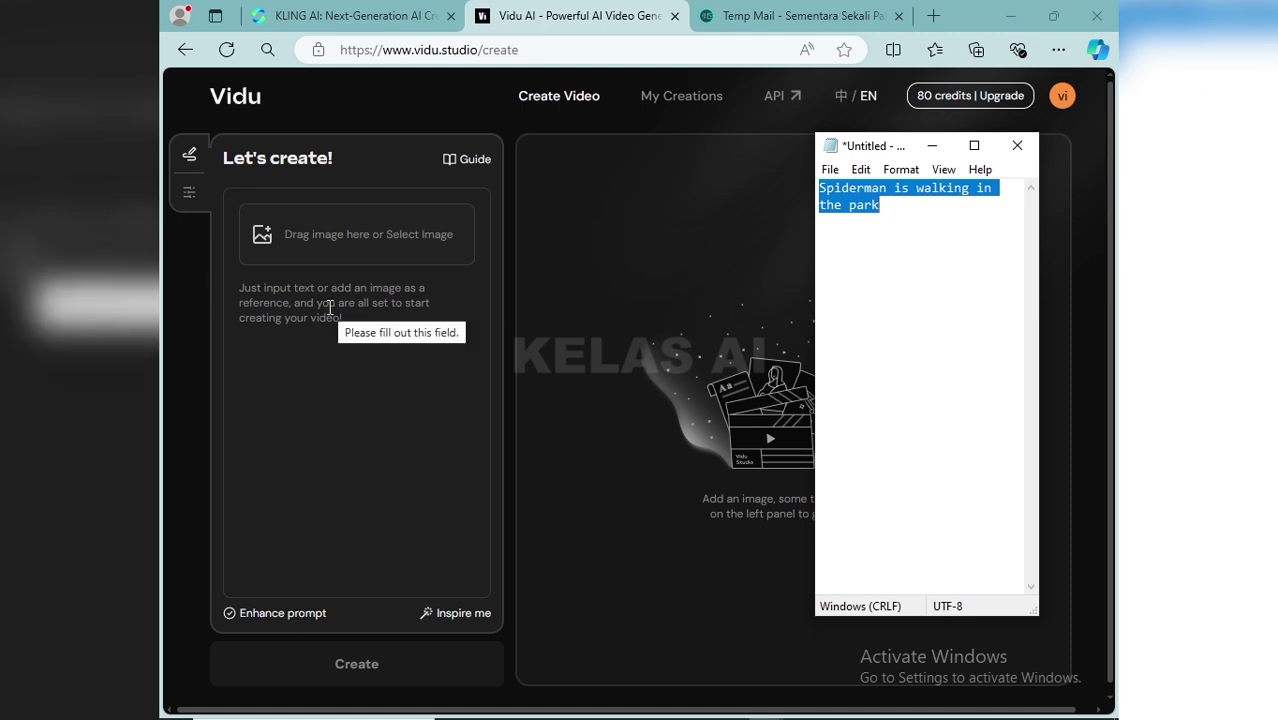
{"action": "left_click", "coordinate": [330, 308]}
{"action": "right_click", "coordinate": [330, 308]}
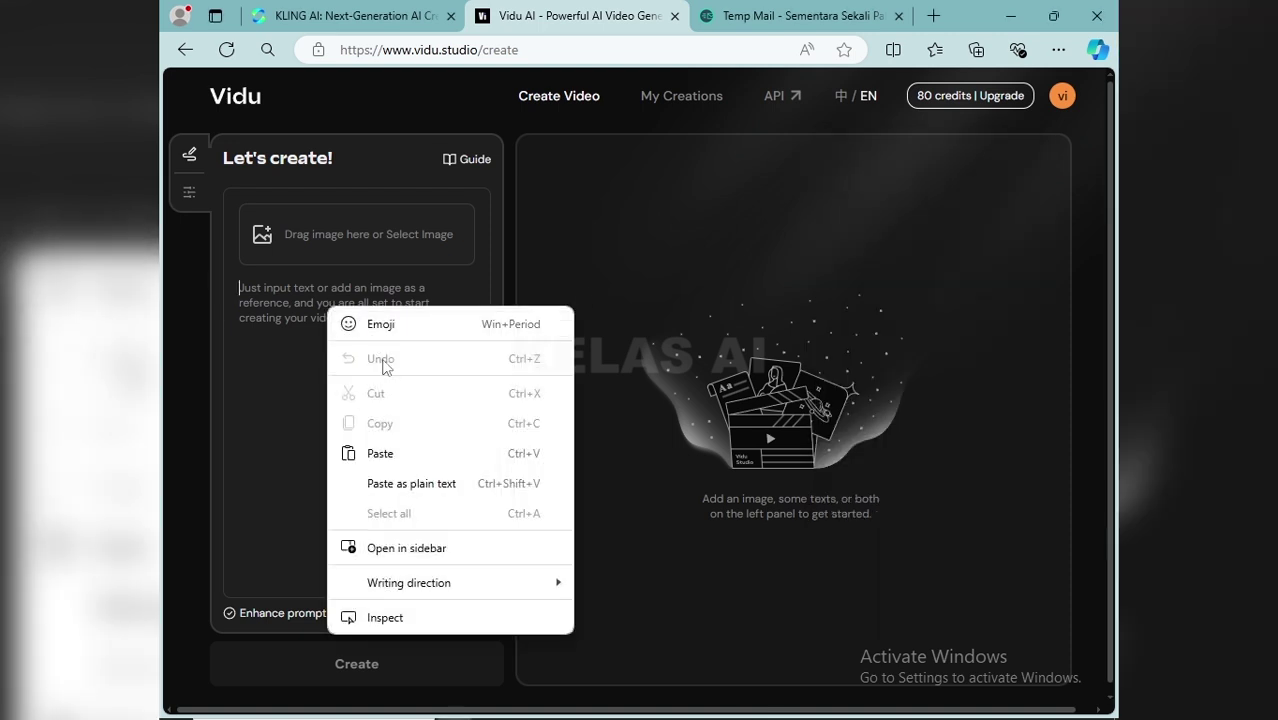
{"action": "left_click", "coordinate": [394, 452]}
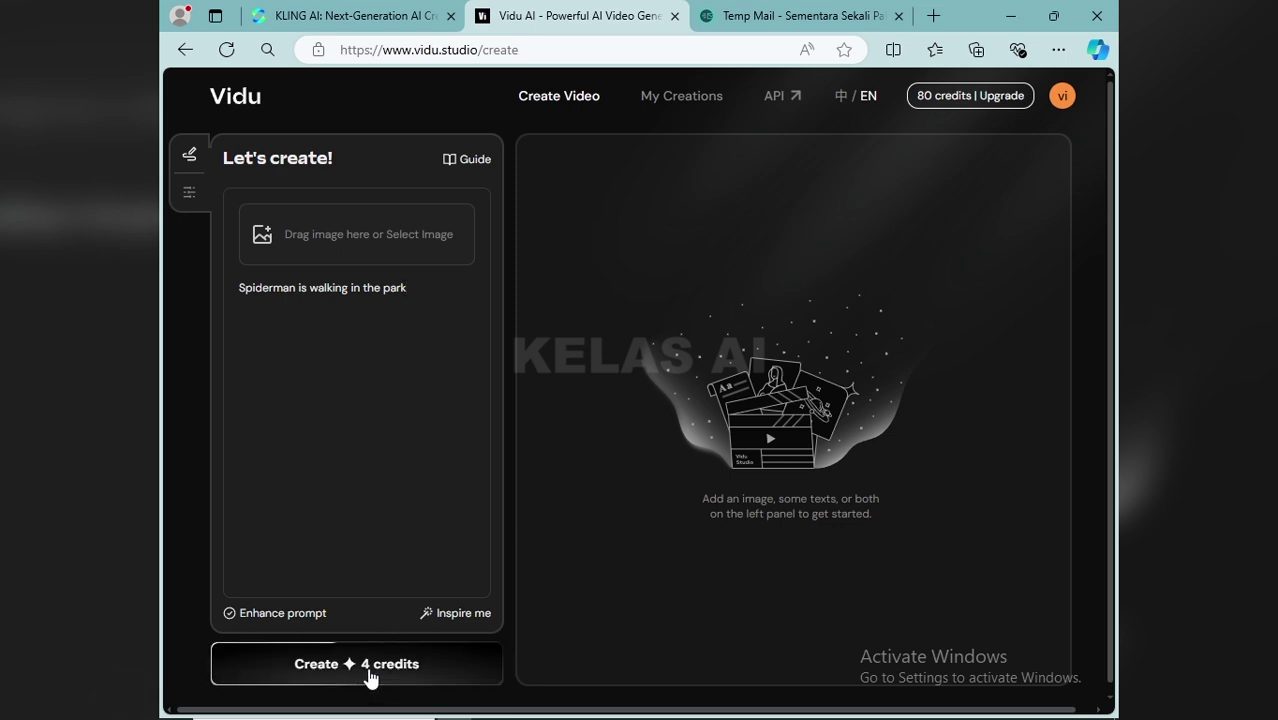
Create the park-walk video for 4 credits and wait for it to finish, leaving 76 credits
{"action": "left_click", "coordinate": [368, 674]}
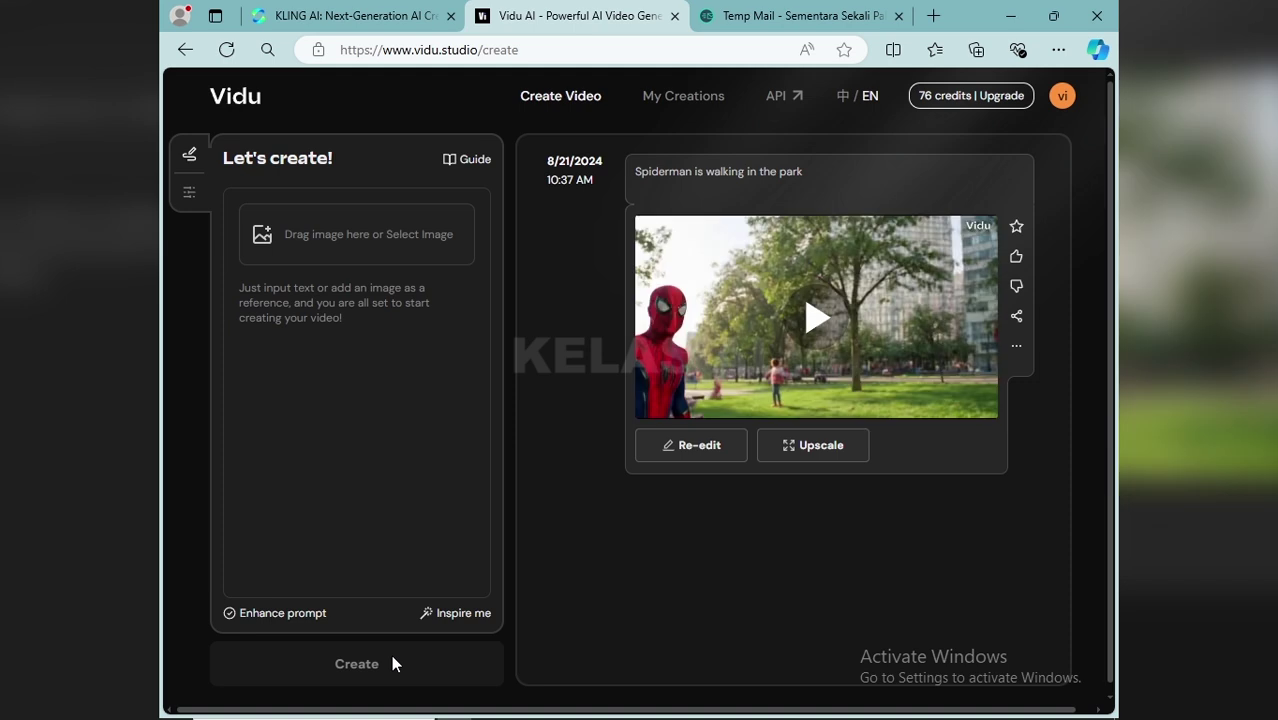
{"action": "left_click", "coordinate": [820, 320]}
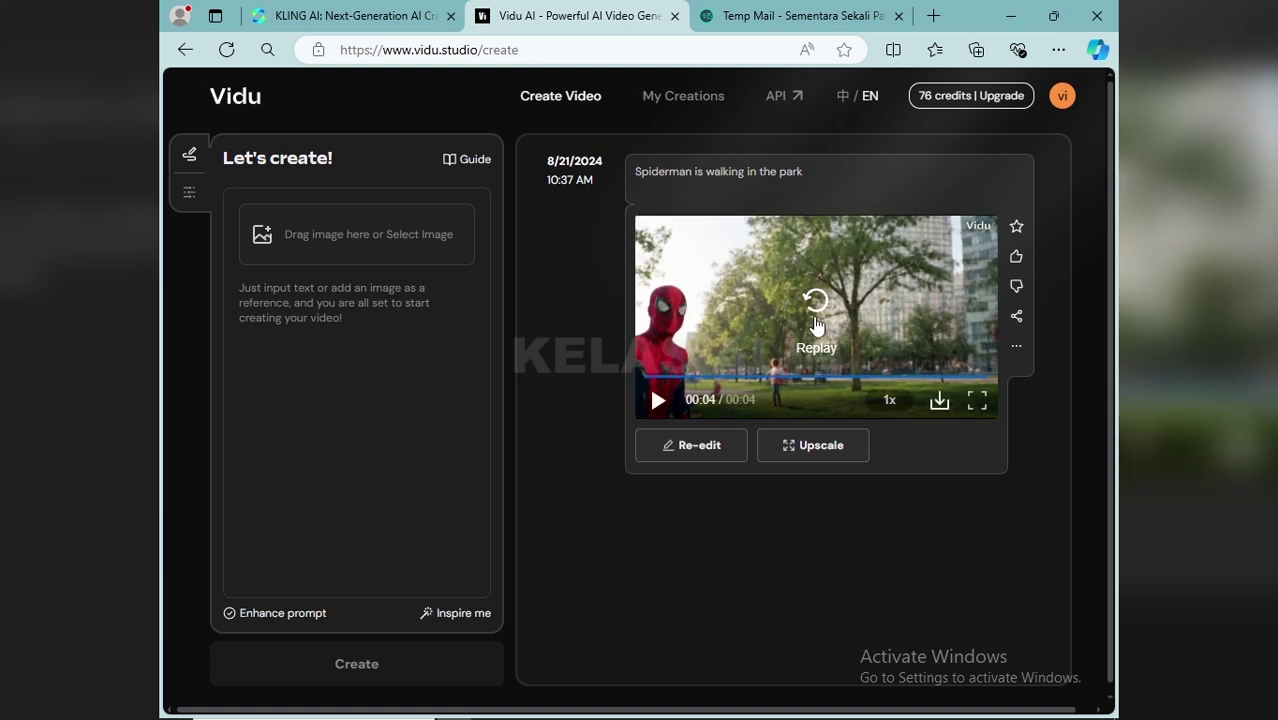
{"action": "left_click", "coordinate": [815, 317]}
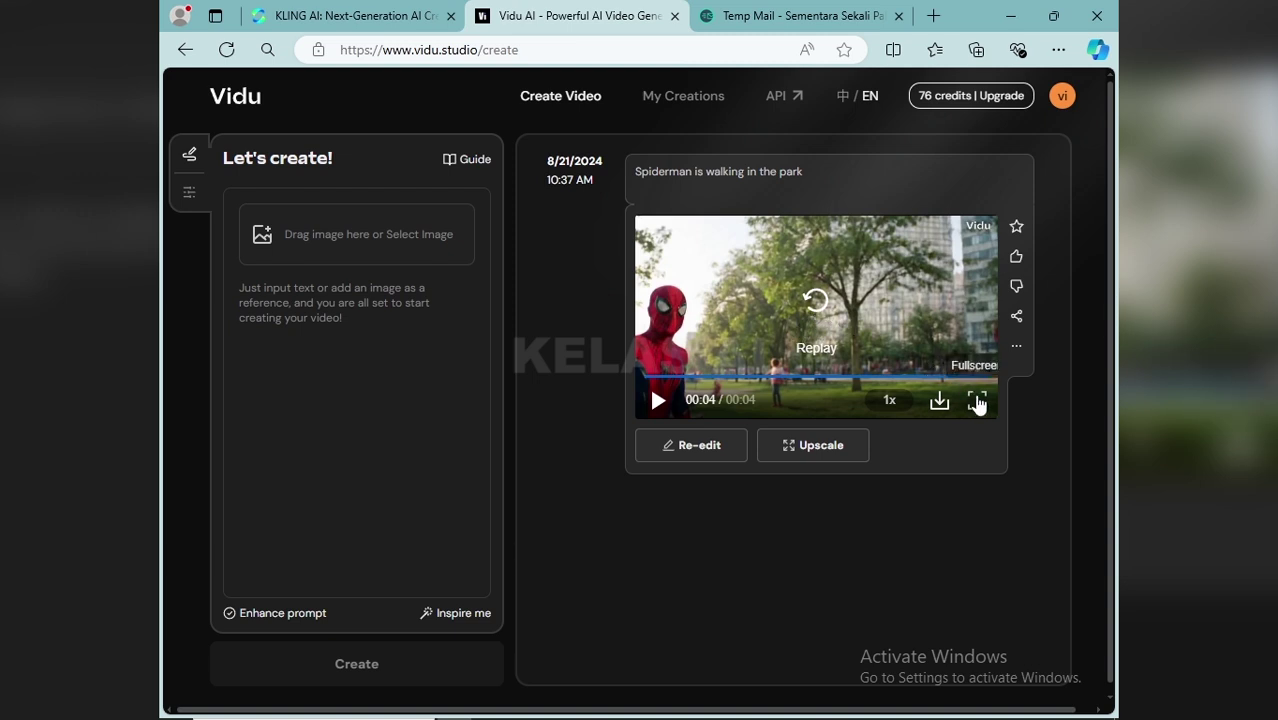
{"action": "left_click", "coordinate": [977, 401]}
{"action": "left_click", "coordinate": [641, 343]}
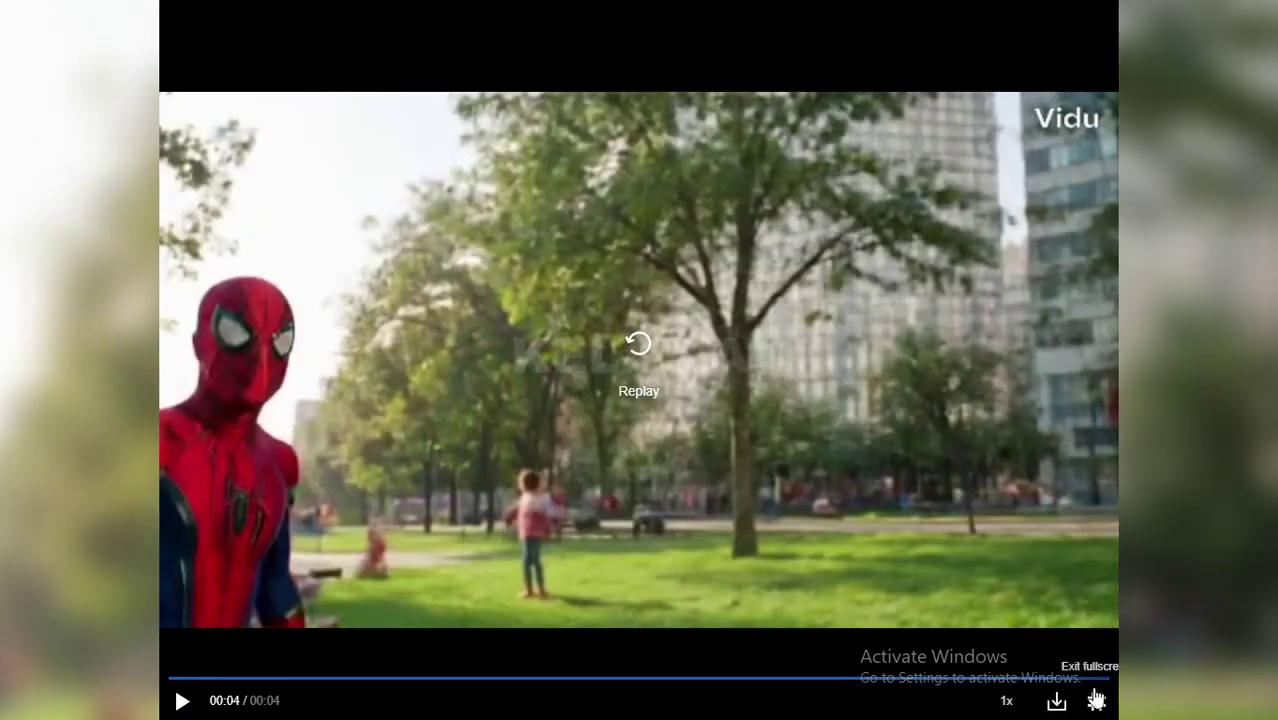
{"action": "left_click", "coordinate": [1096, 700]}
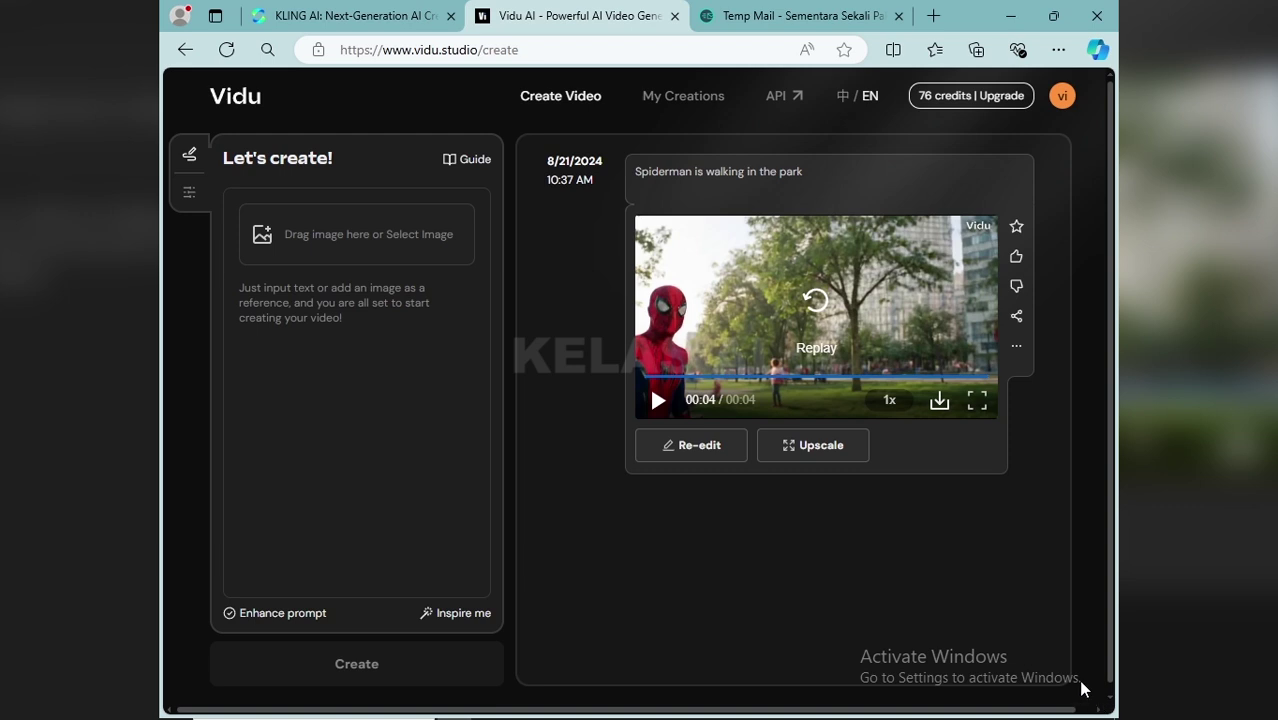
Upscale the park-walk clip to HD using the Stable type for 4 credits
{"action": "left_click", "coordinate": [817, 447]}
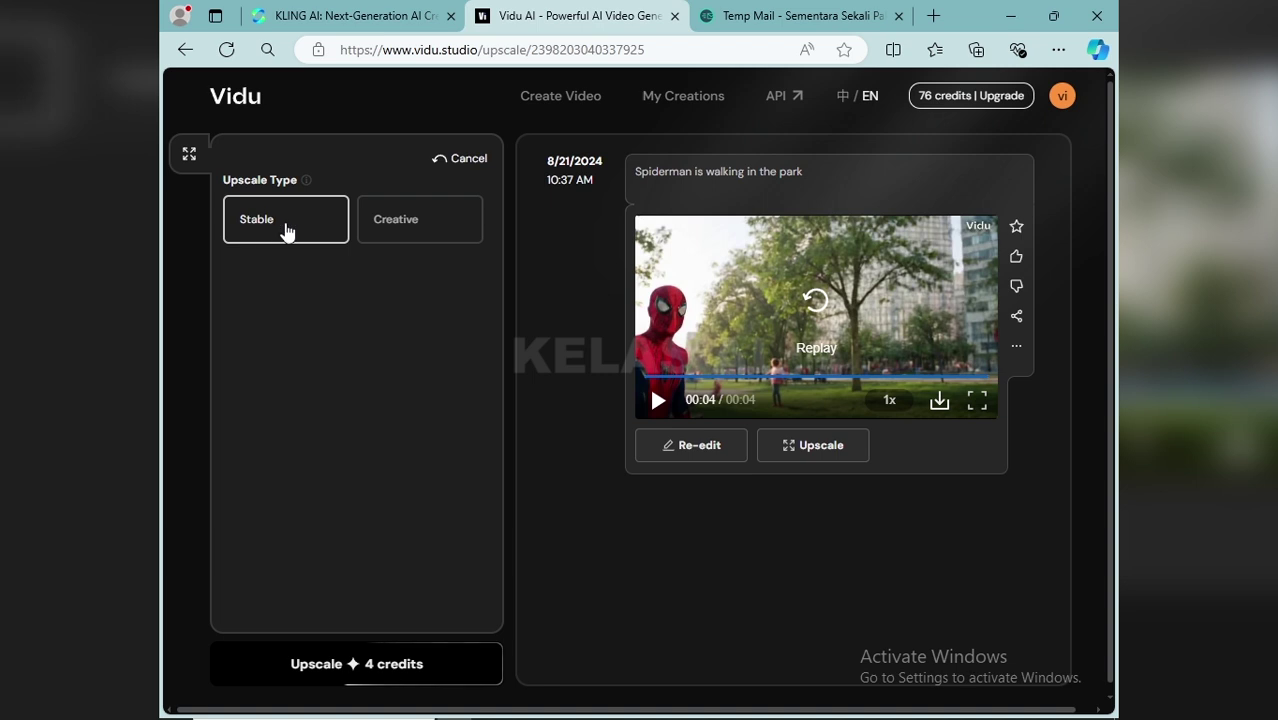
{"action": "left_click", "coordinate": [369, 674]}
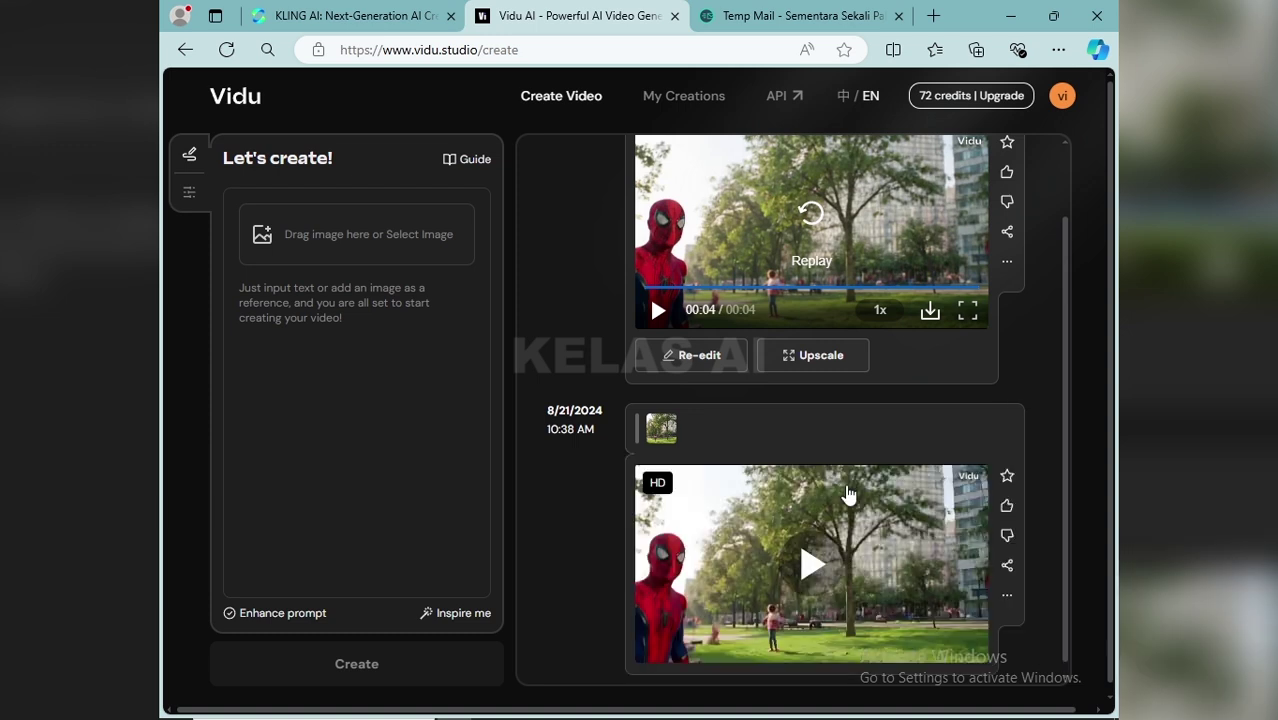
{"action": "left_click", "coordinate": [808, 567]}
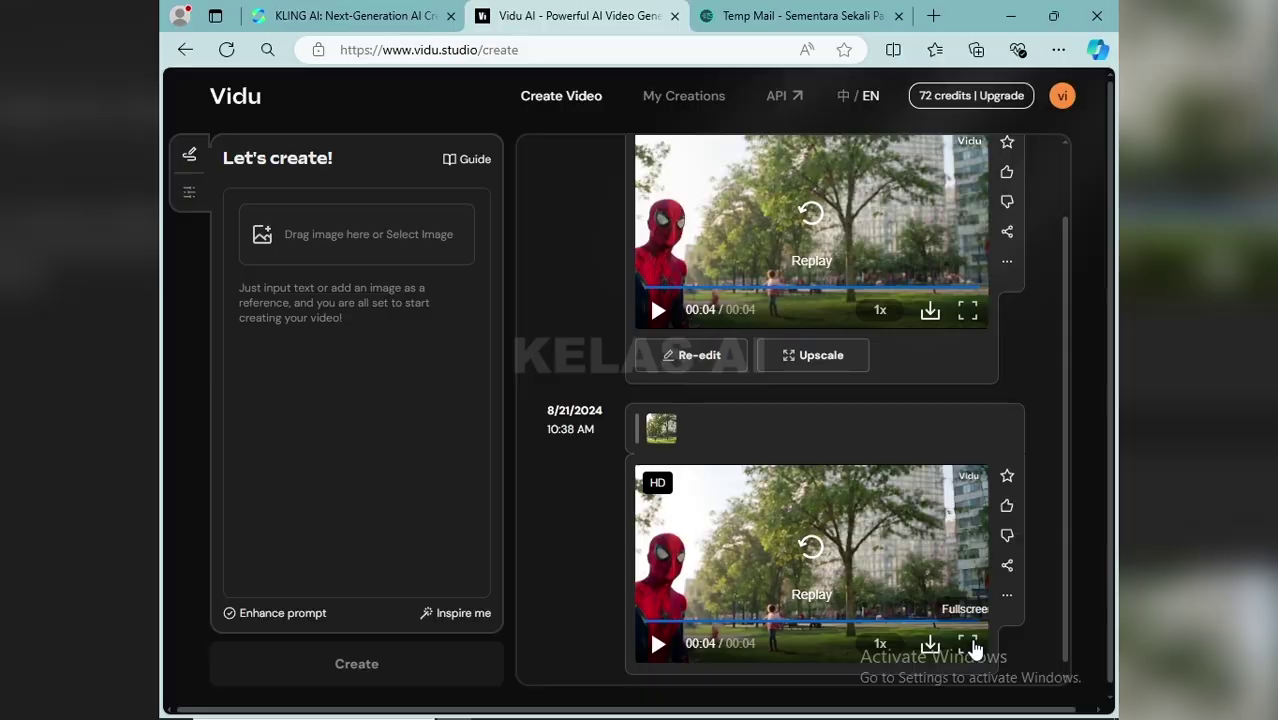
{"action": "left_click", "coordinate": [967, 643]}
{"action": "left_click", "coordinate": [650, 356]}
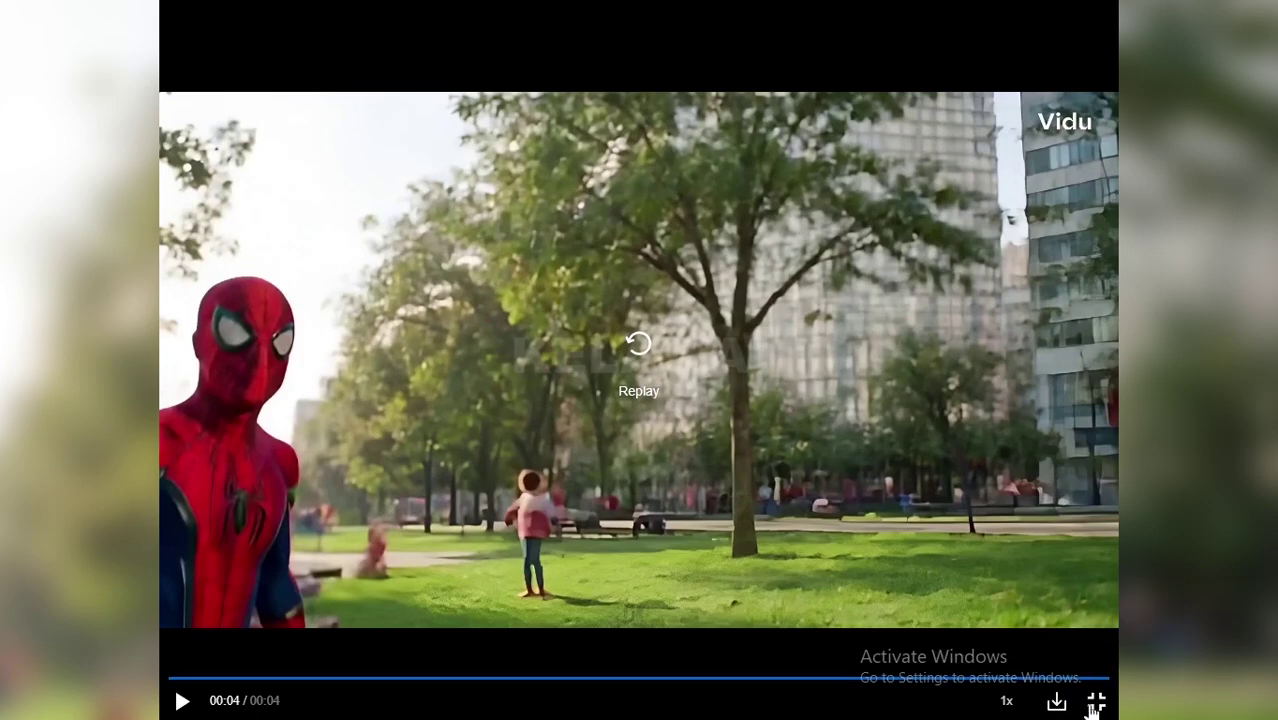
{"action": "left_click", "coordinate": [1096, 702]}
{"action": "scroll", "coordinate": [815, 574], "scroll_direction": "down", "scroll_amount": 1}
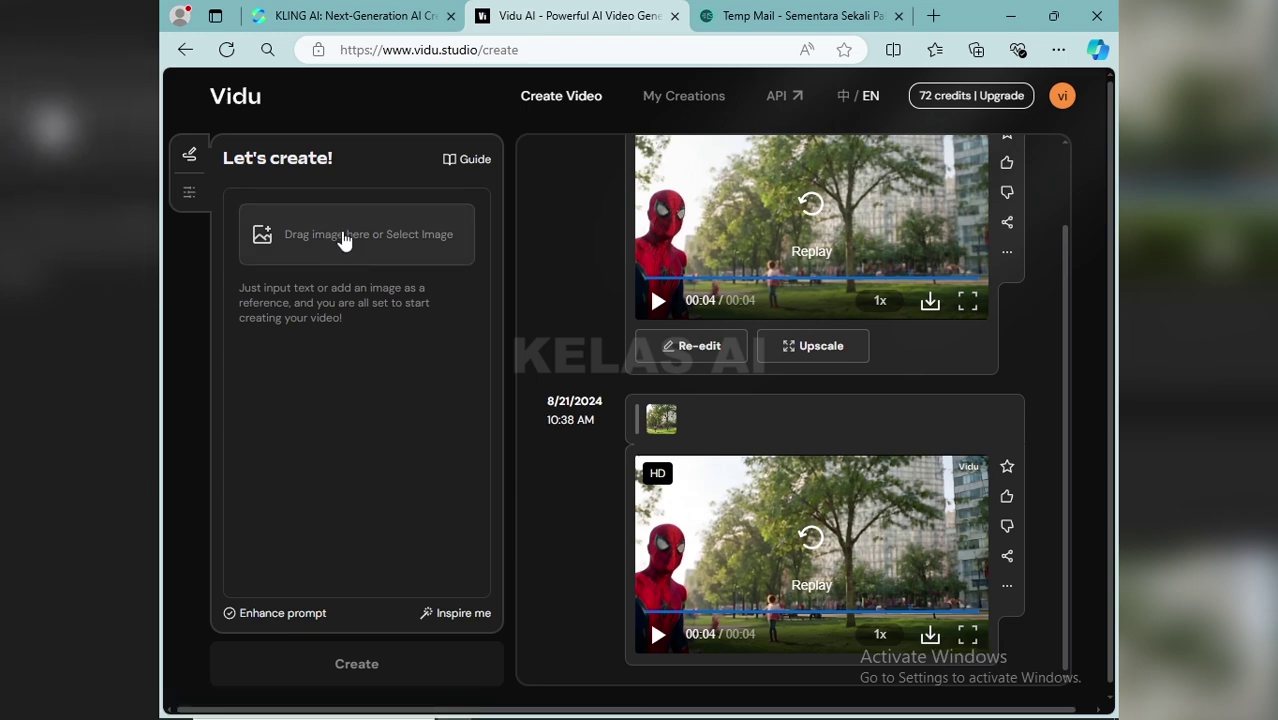
Copy 'Spiderman is sitting on the edge of a beautiful lake' from Notepad into Vidu's prompt box
{"action": "left_click", "coordinate": [343, 300]}
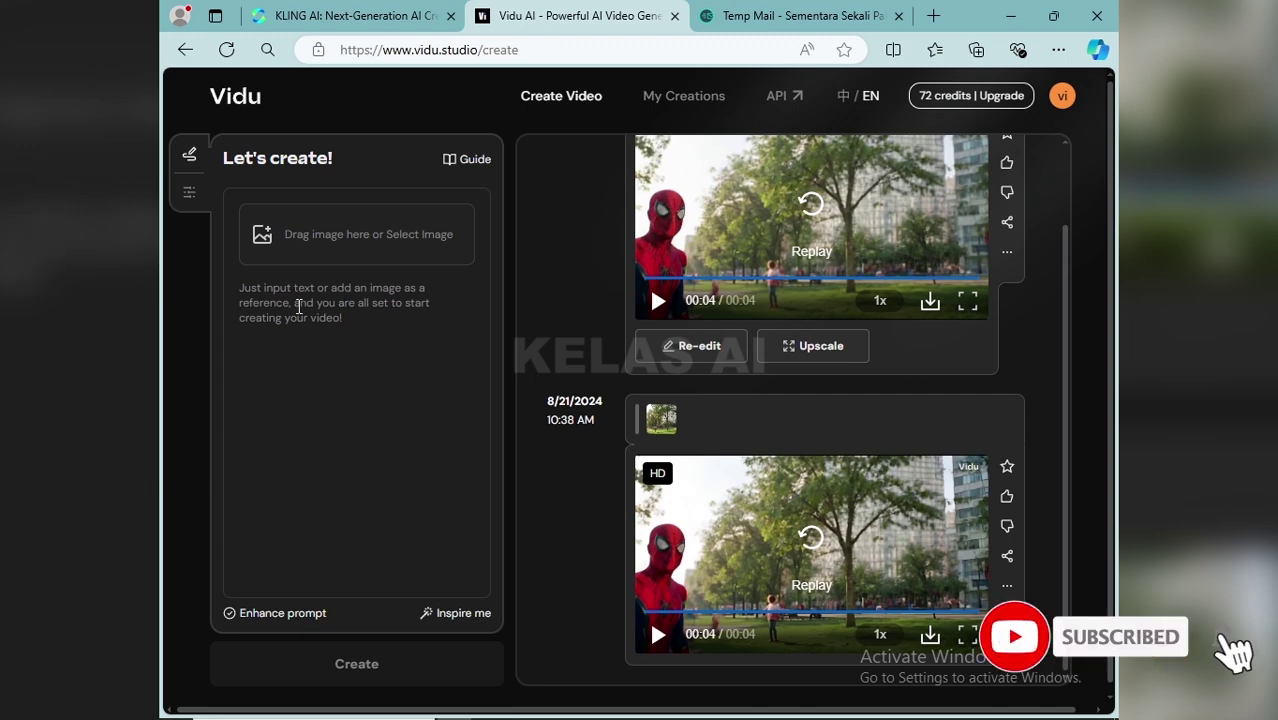
{"action": "mouse_move", "coordinate": [706, 712]}
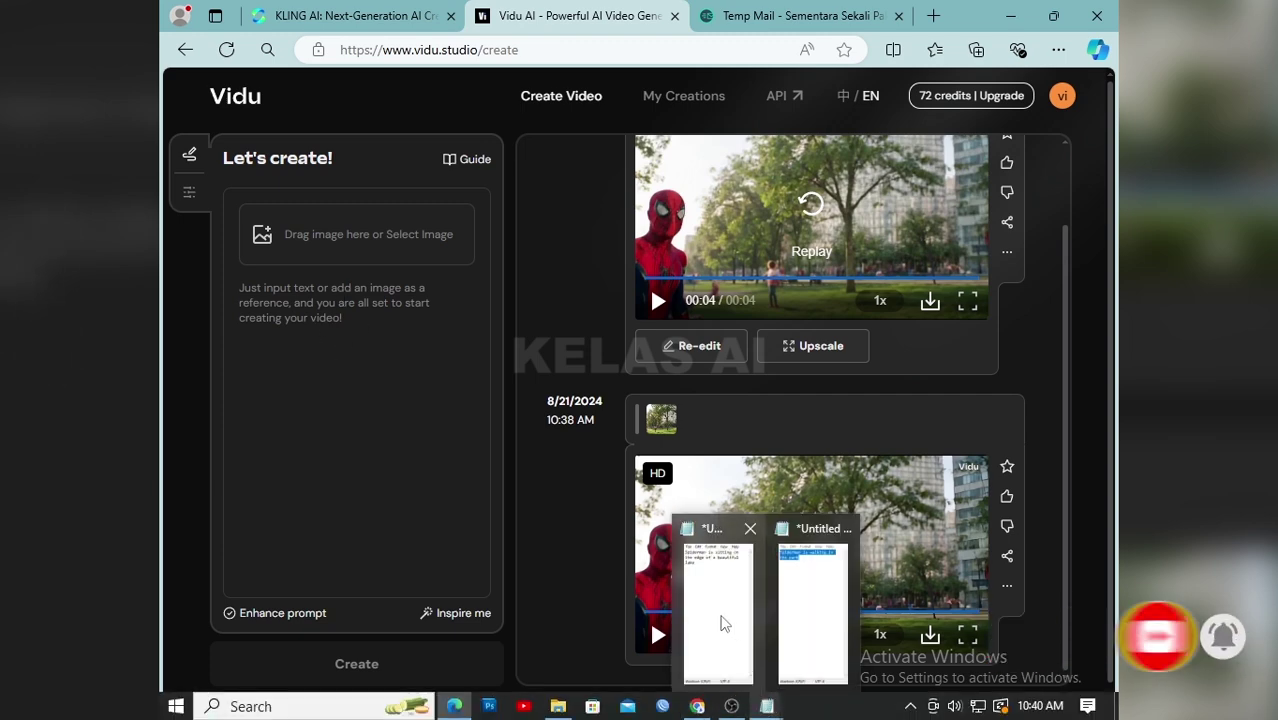
{"action": "left_click", "coordinate": [727, 643]}
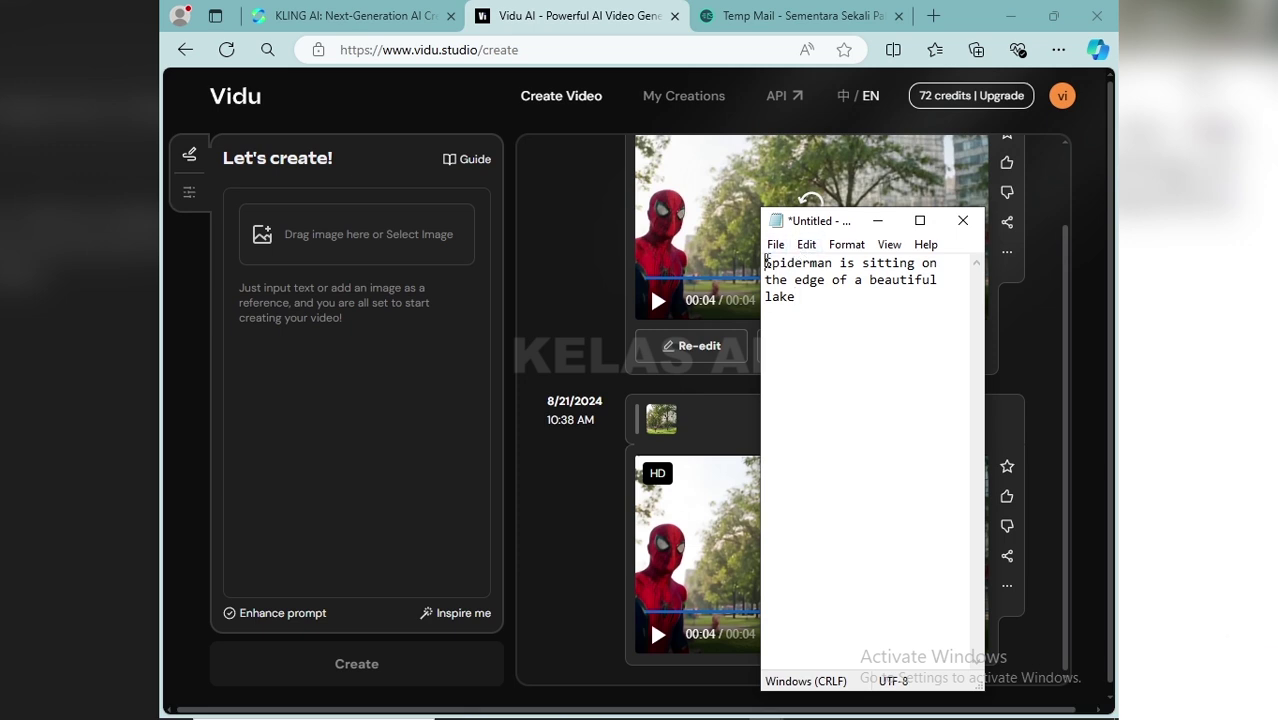
{"action": "left_click_drag", "start_coordinate": [766, 262], "coordinate": [809, 312]}
{"action": "right_click", "coordinate": [797, 279]}
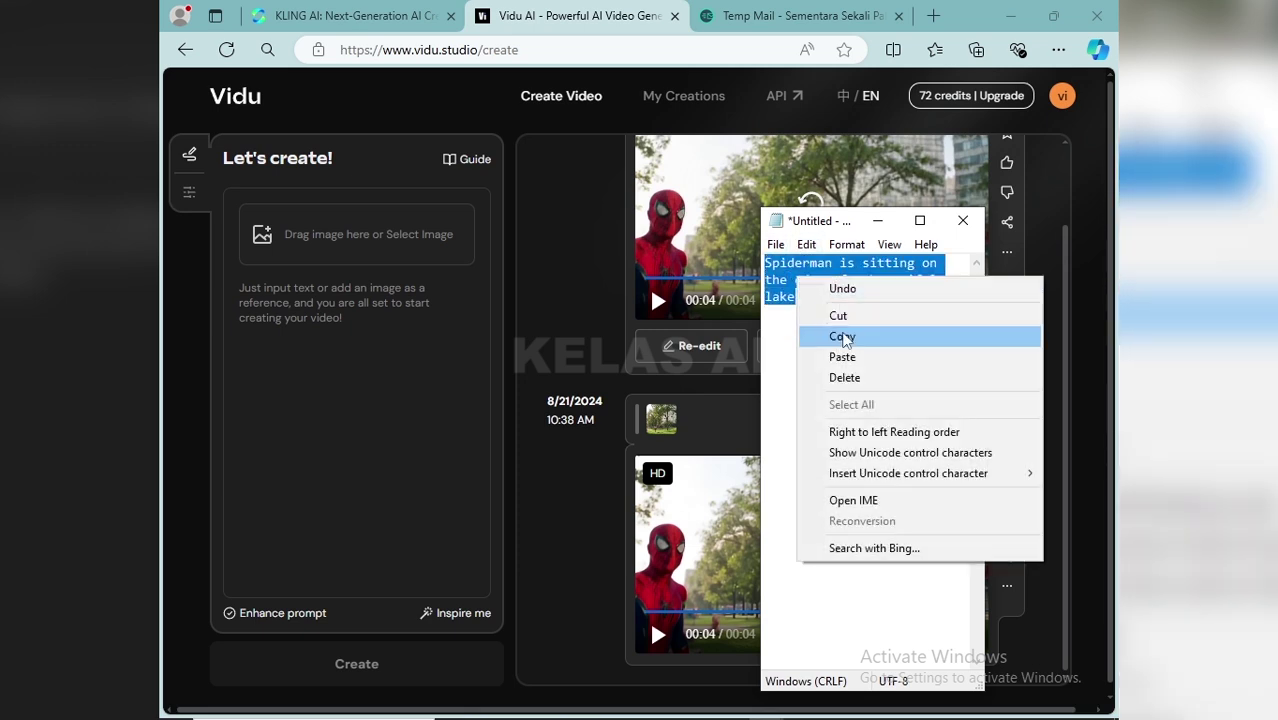
{"action": "left_click", "coordinate": [845, 334]}
{"action": "left_click", "coordinate": [362, 304]}
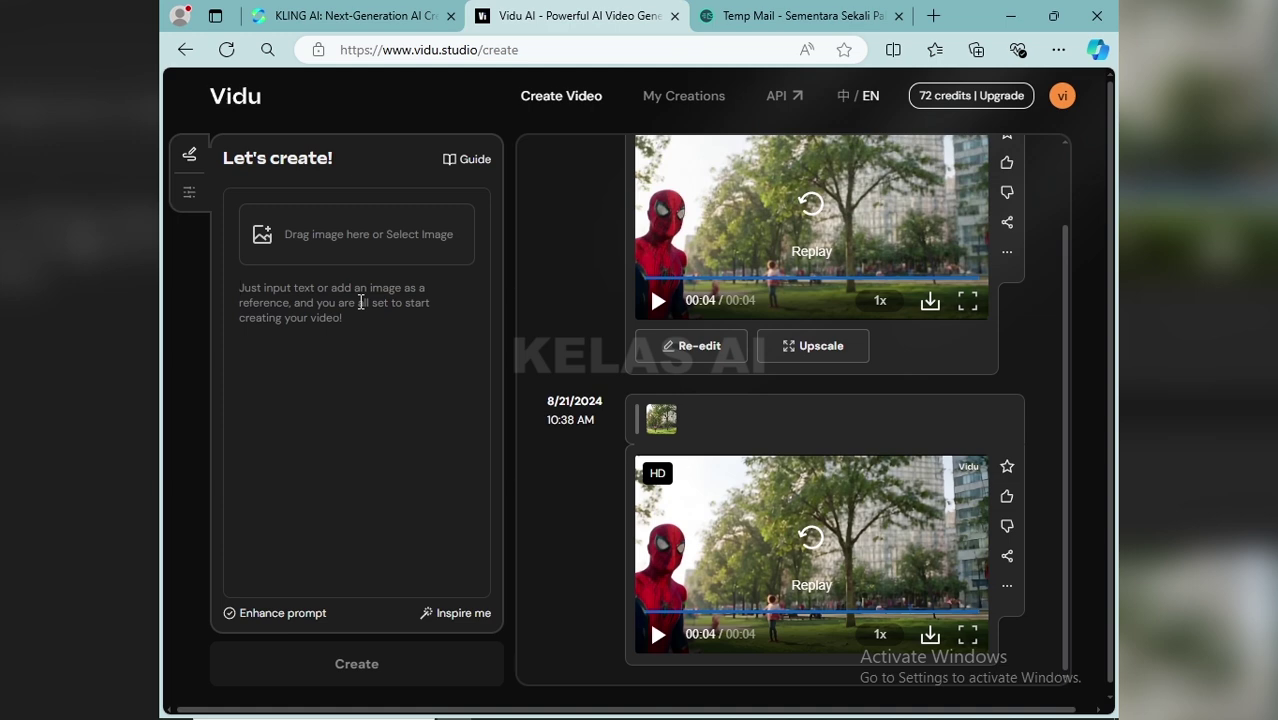
{"action": "right_click", "coordinate": [361, 302]}
{"action": "left_click", "coordinate": [426, 450]}
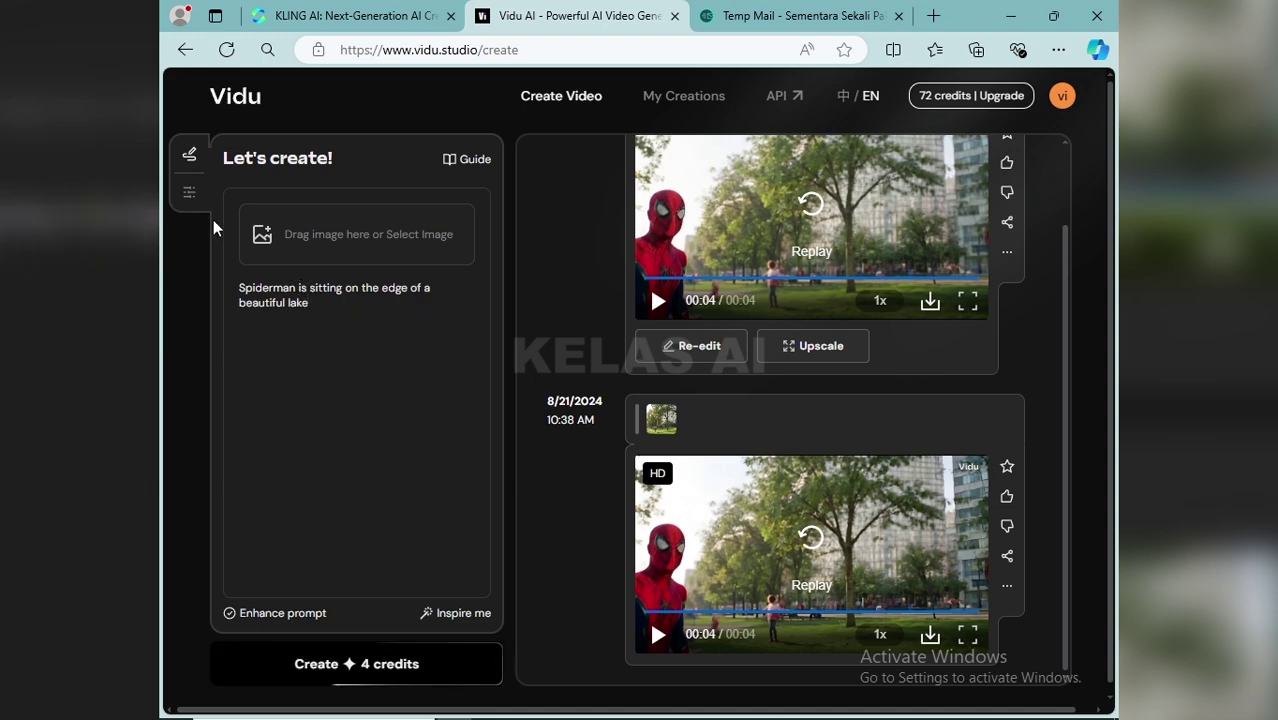
Generate the 'Spiderman is sitting on the edge of a beautiful lake' clip in Animation style for 4 credits
{"action": "left_click", "coordinate": [191, 195]}
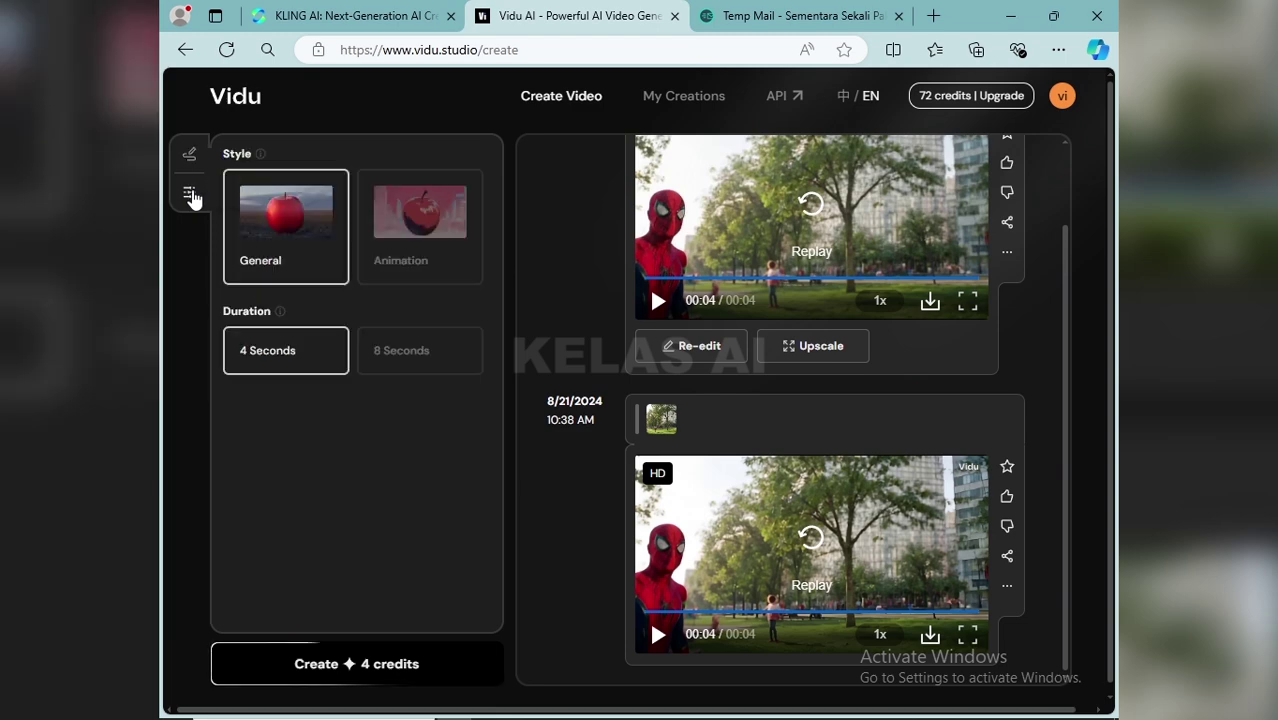
{"action": "left_click", "coordinate": [440, 240]}
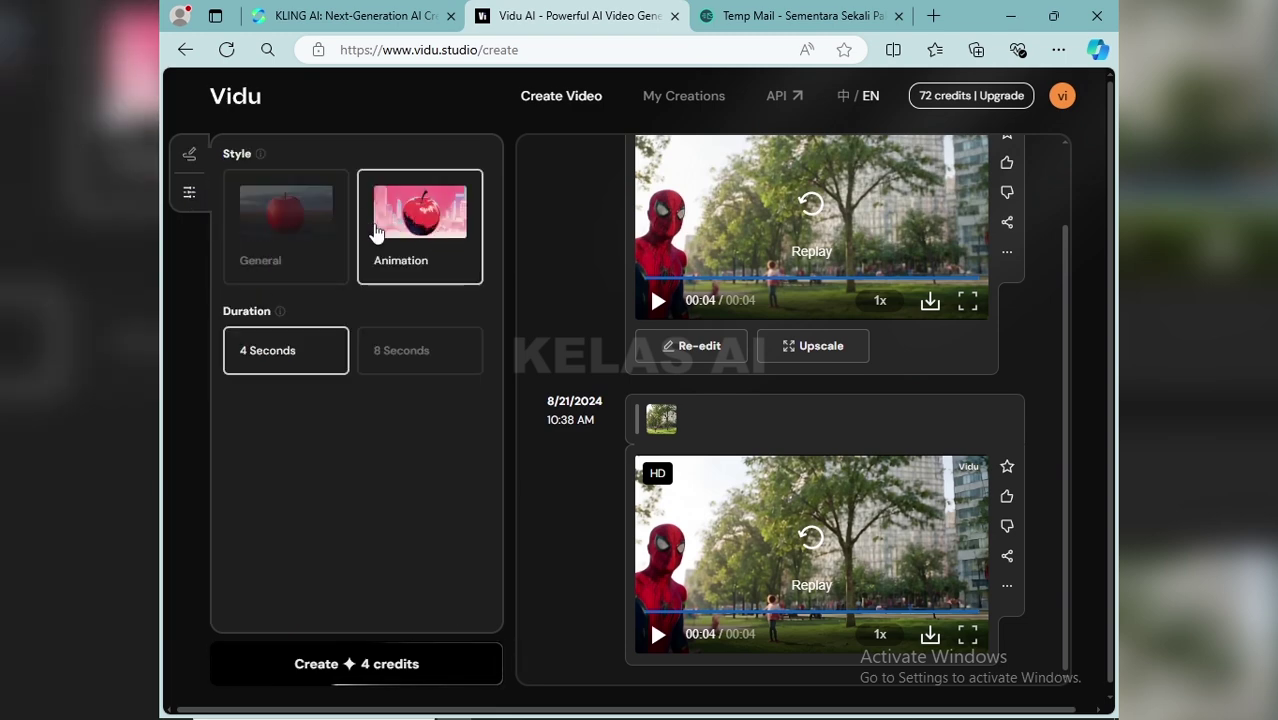
{"action": "left_click", "coordinate": [190, 156]}
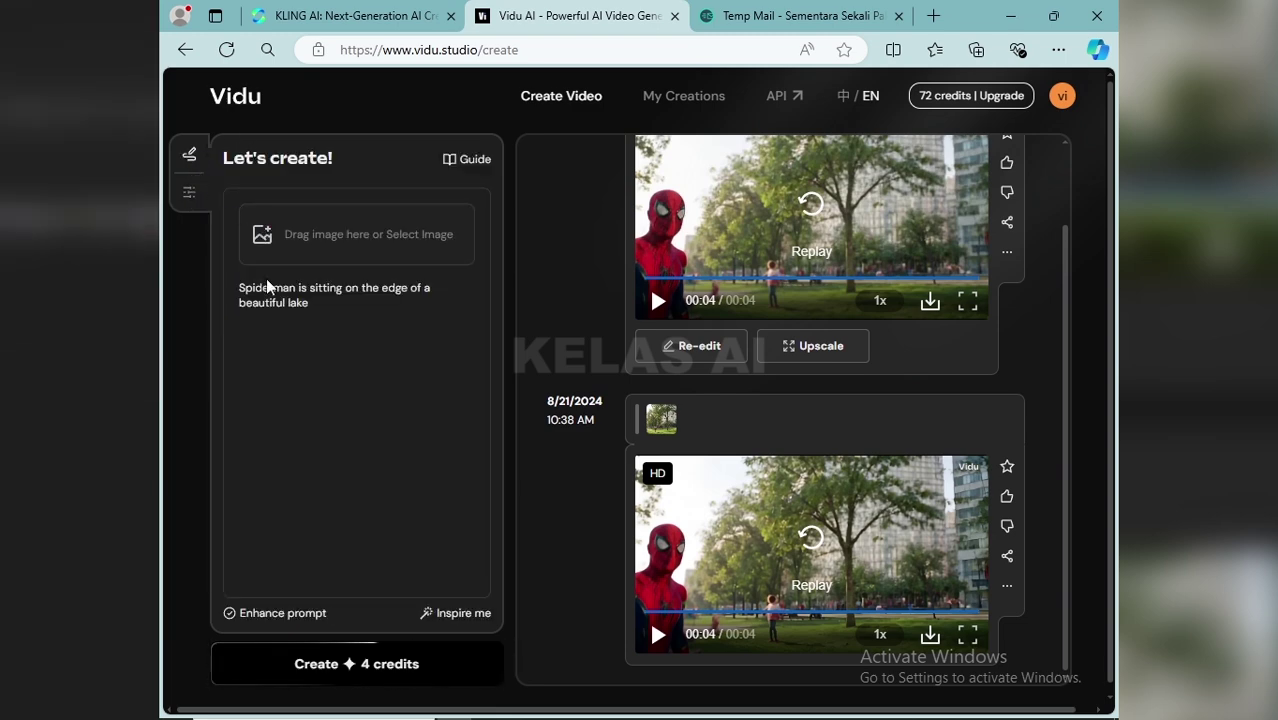
{"action": "left_click", "coordinate": [380, 670]}
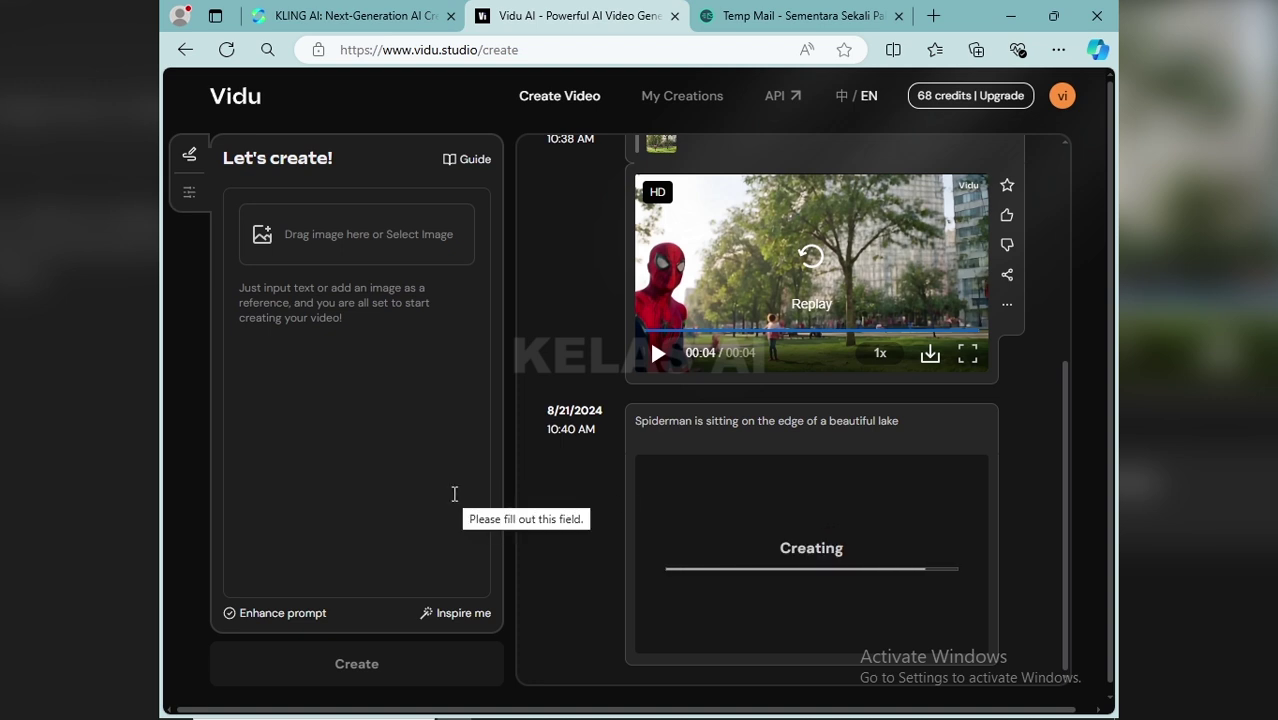
{"action": "left_click", "coordinate": [812, 562]}
{"action": "scroll", "coordinate": [866, 545], "scroll_direction": "down", "scroll_amount": 1}
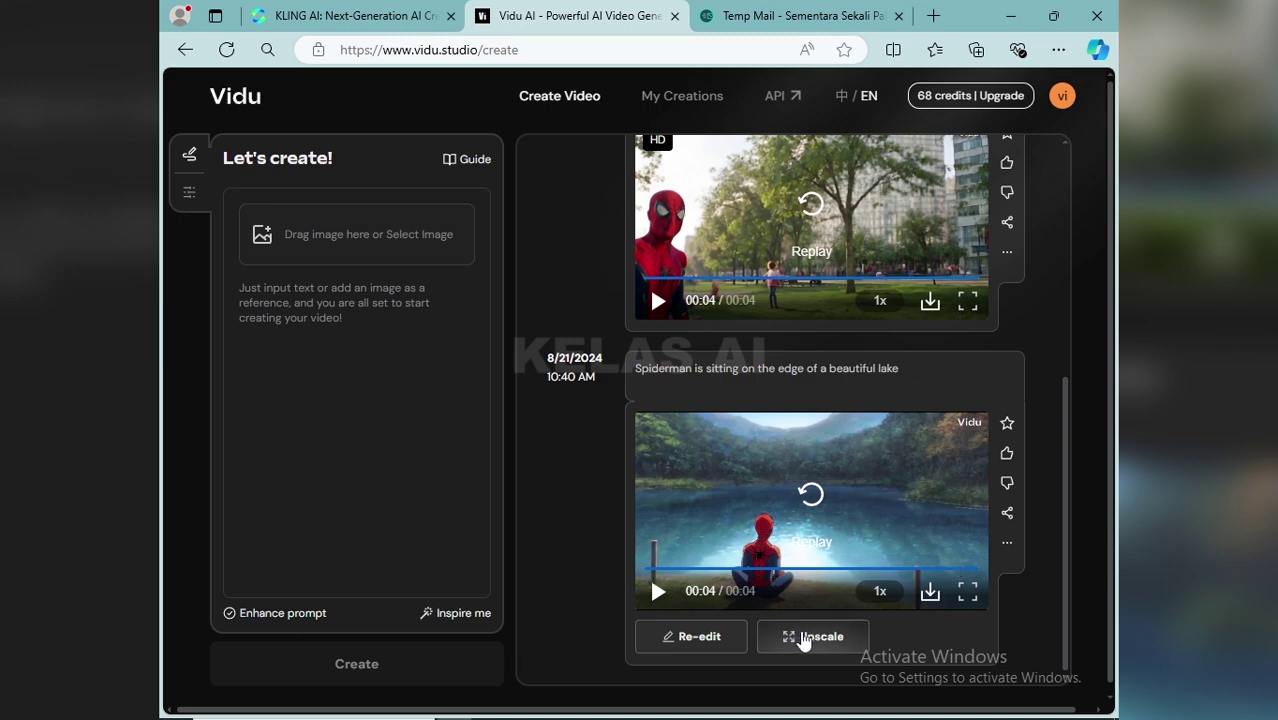
Upscale the lakeside Spiderman clip to HD for 4 credits and play the result
{"action": "left_click", "coordinate": [805, 638]}
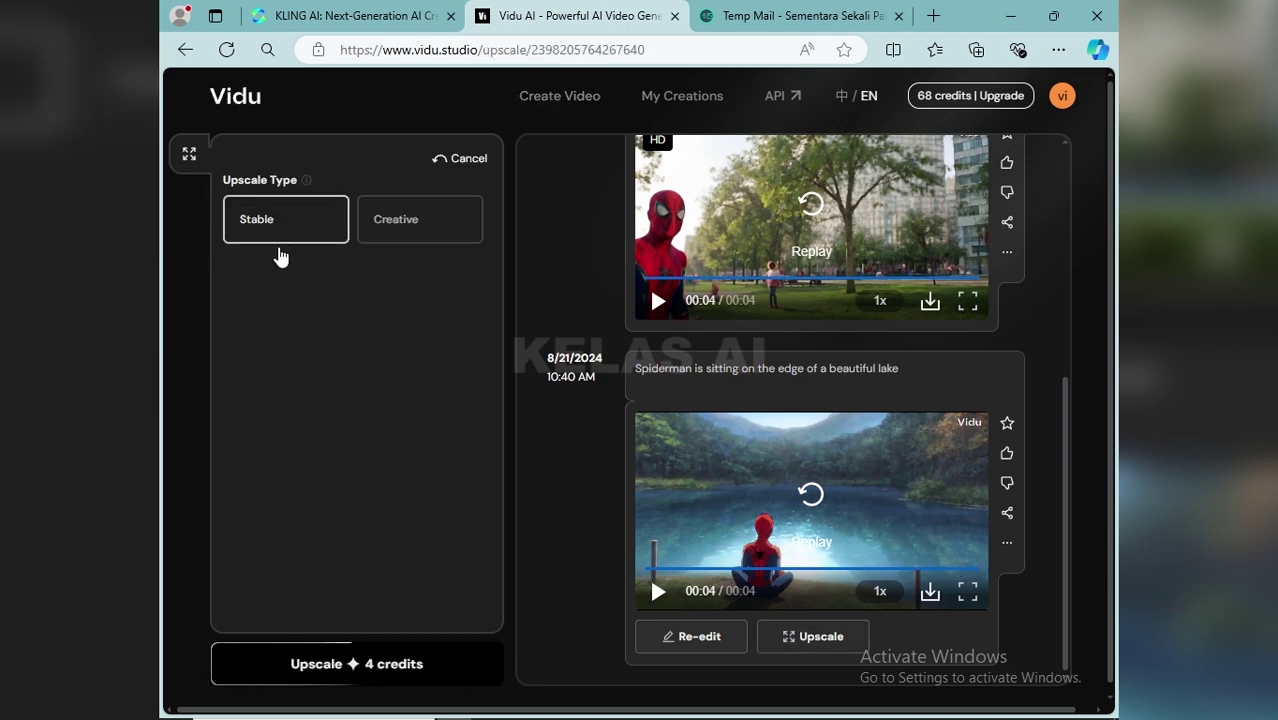
{"action": "left_click", "coordinate": [380, 666]}
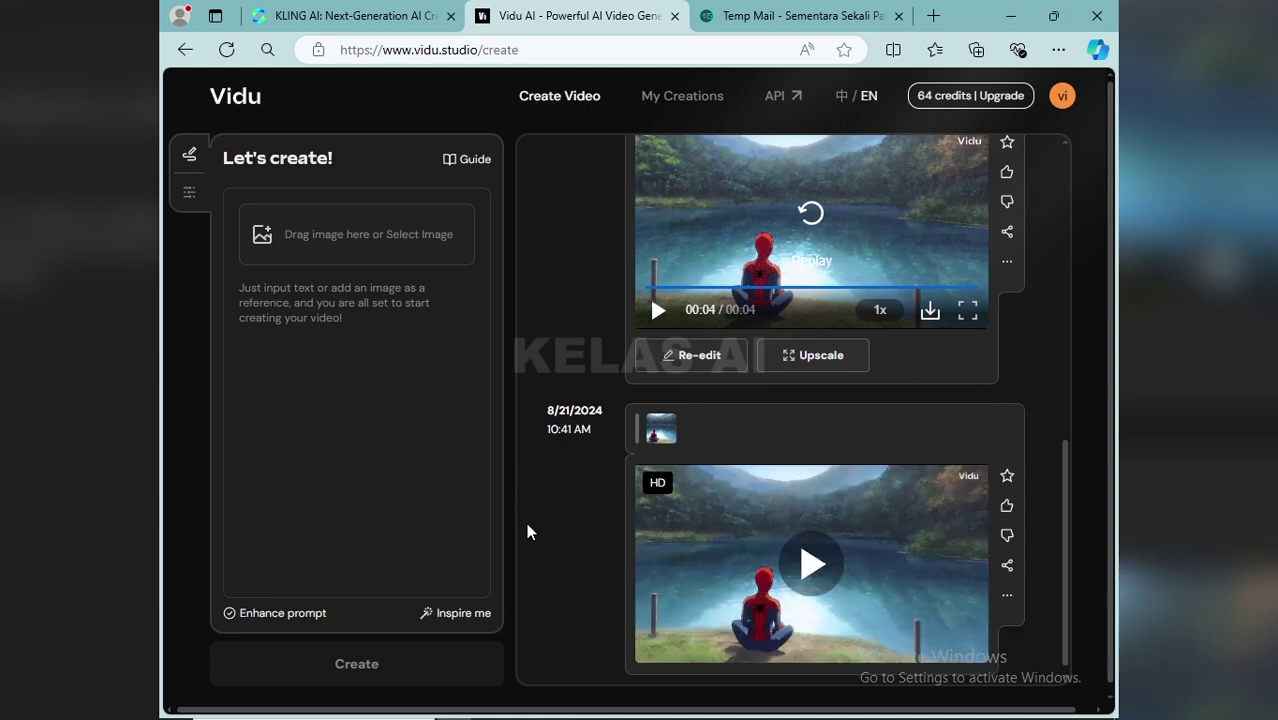
{"action": "left_click", "coordinate": [797, 572]}
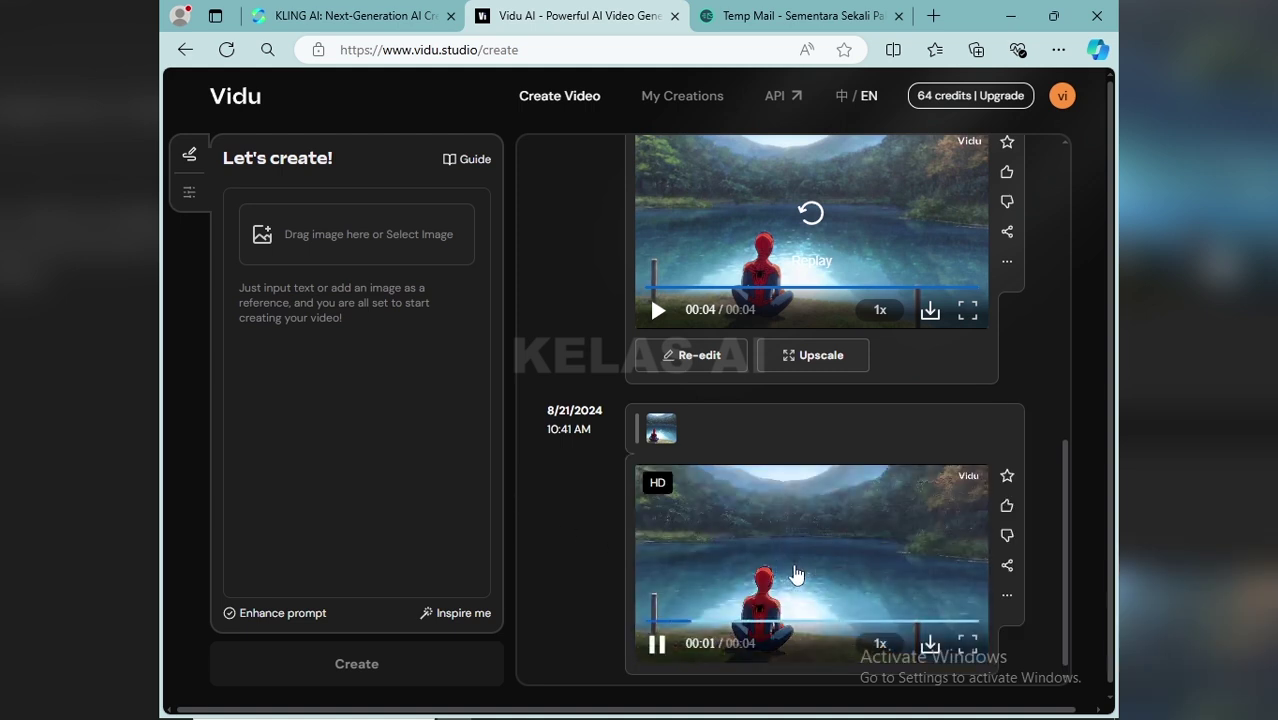